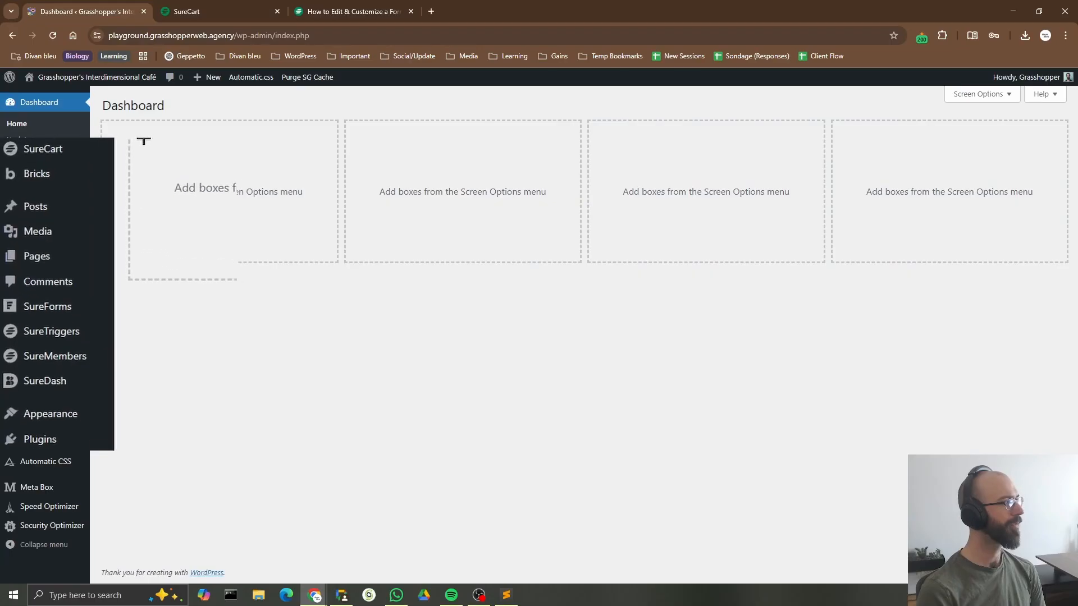
Add a new SureCart custom checkout form and title it "Subscription Form".
mouse_move(85, 148)
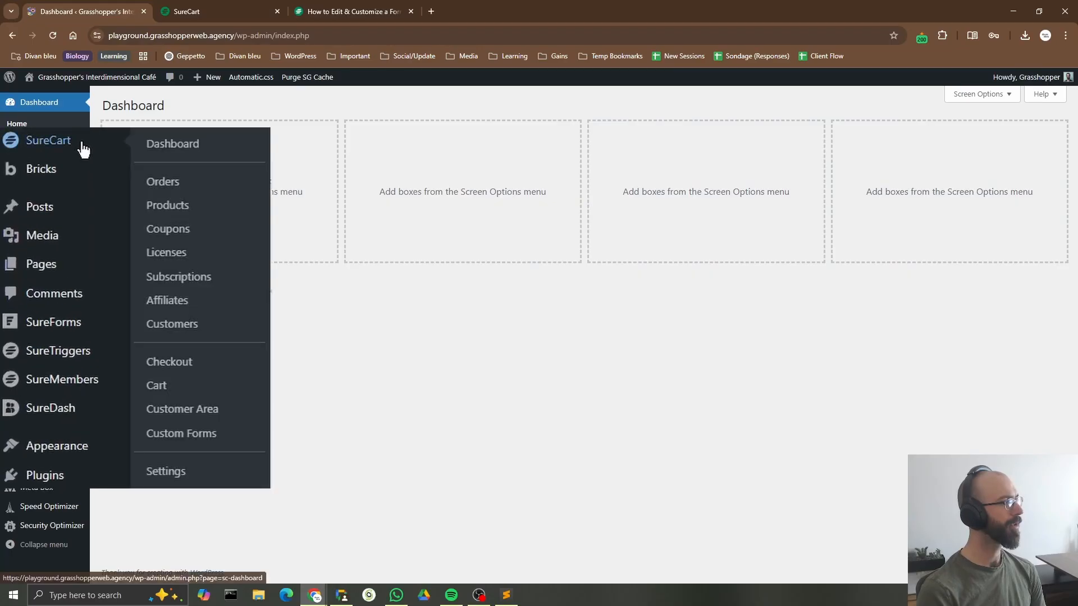
left_click(186, 443)
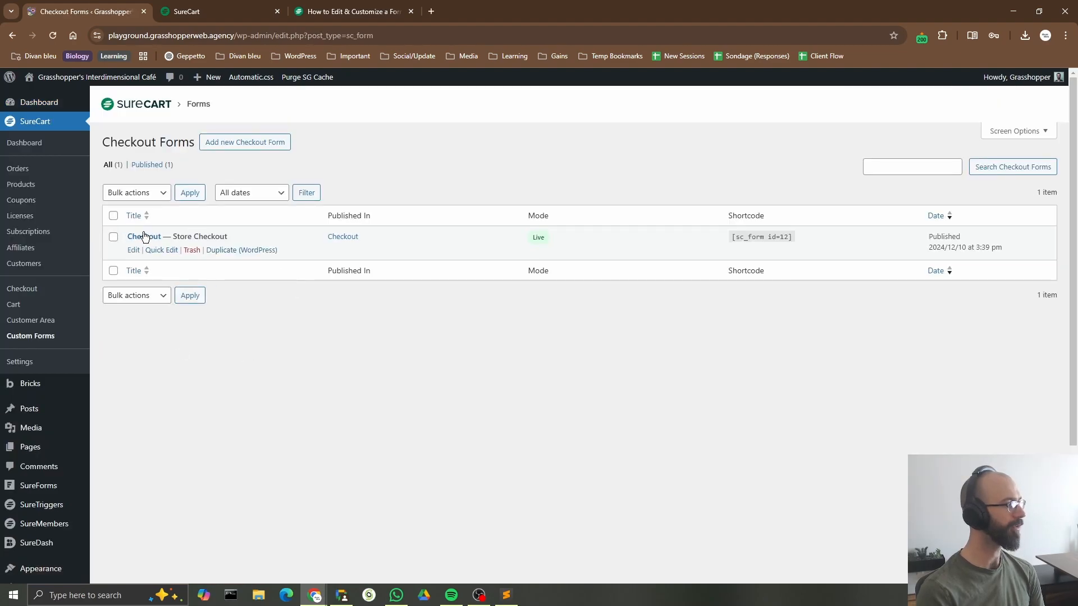
left_click(246, 144)
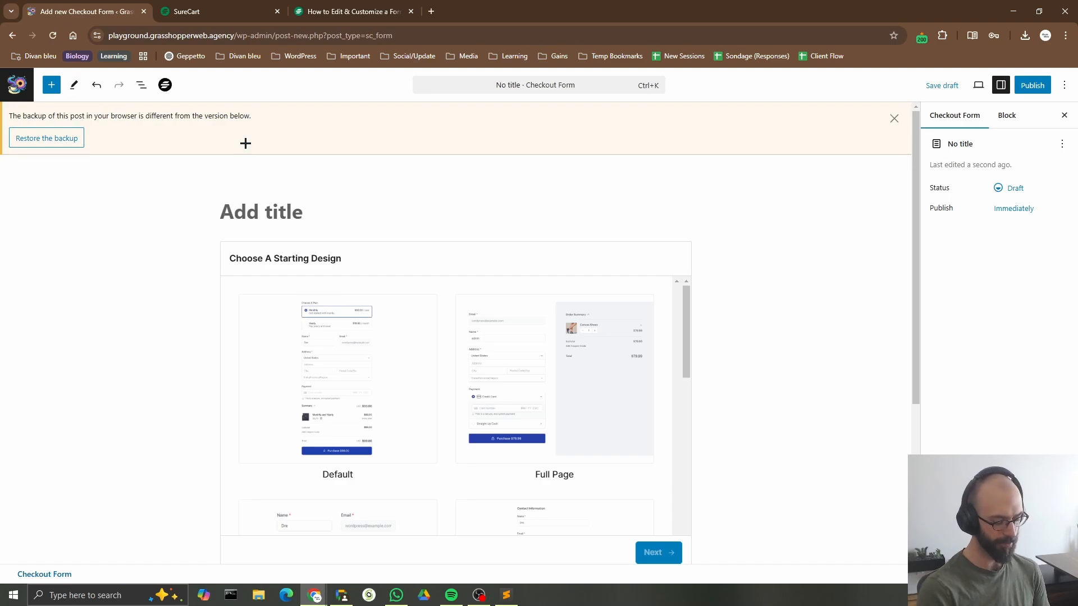
type("Subs")
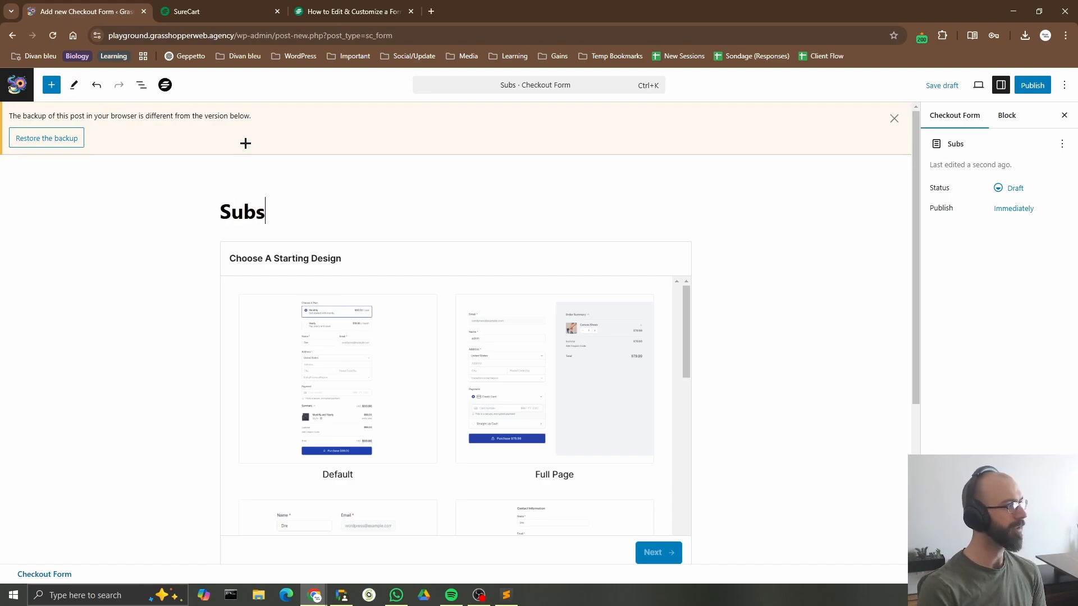
type("critip")
key("BackSpace")
key("BackSpace")
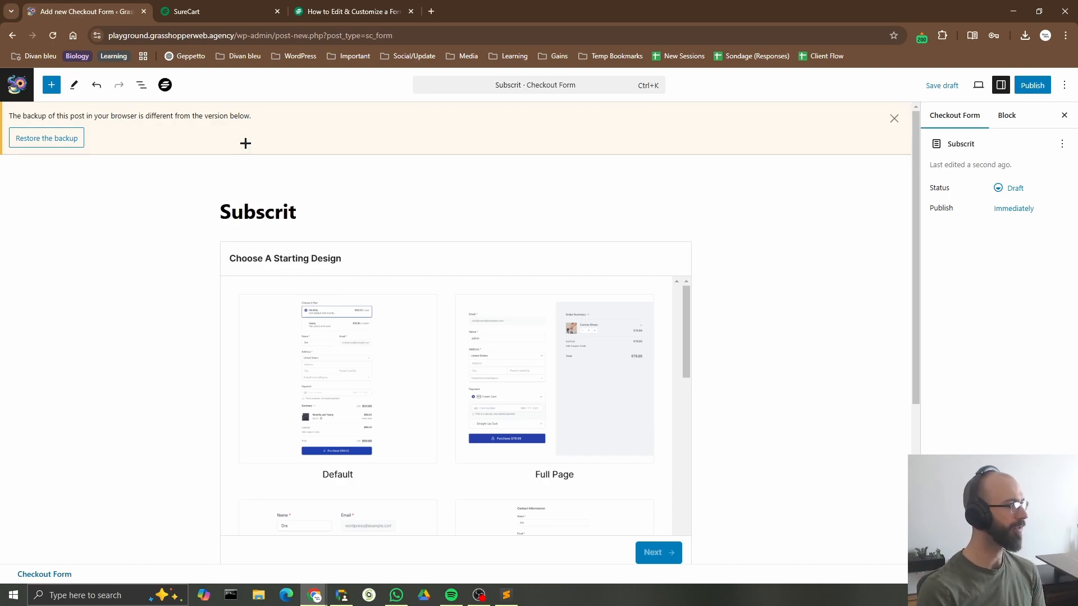
type("ion Form")
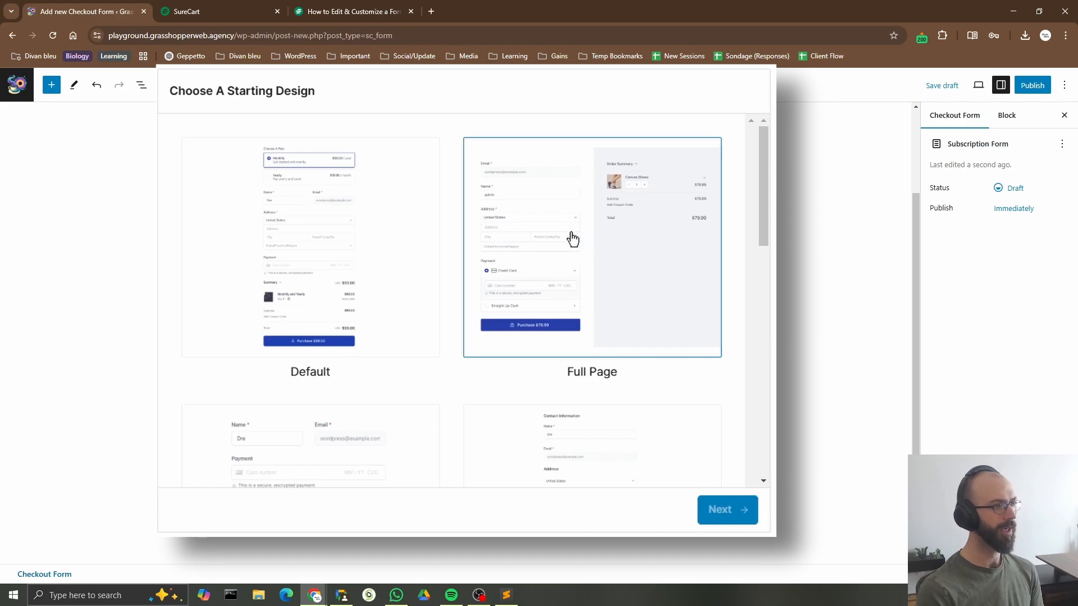
Create the form from the Full Page starting design with the yearly CA$0.00 Basic Membership as its default product.
left_click(572, 239)
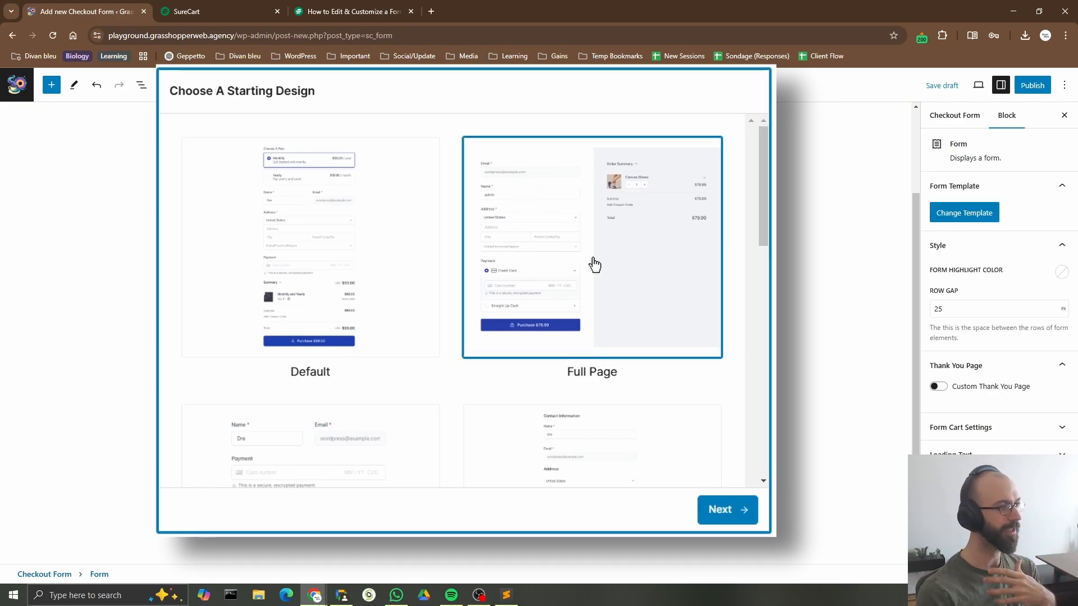
left_click(720, 521)
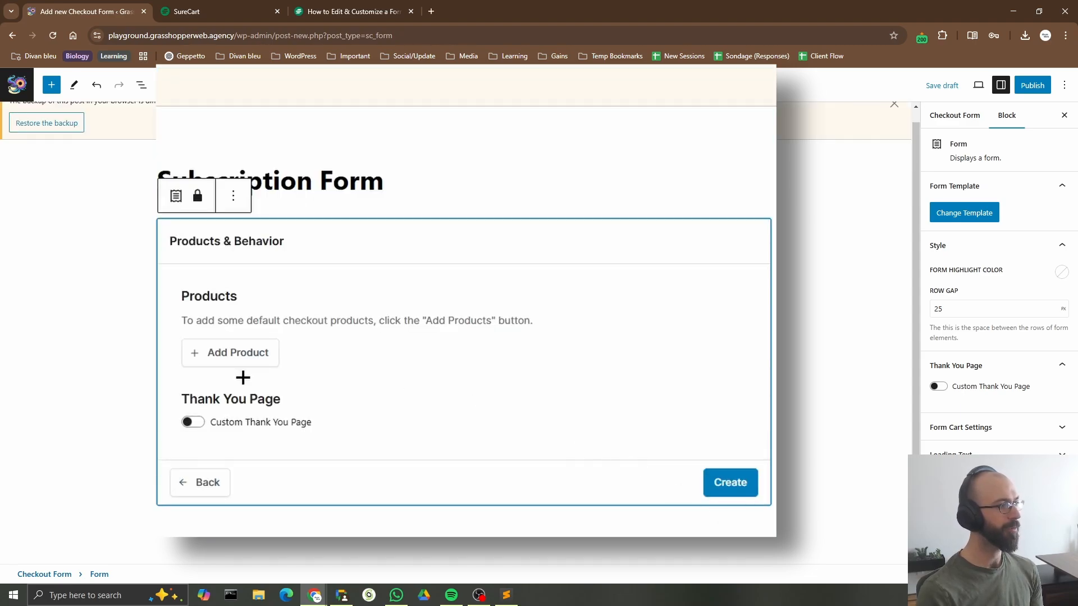
left_click(242, 354)
scroll(275, 393, "down", 2)
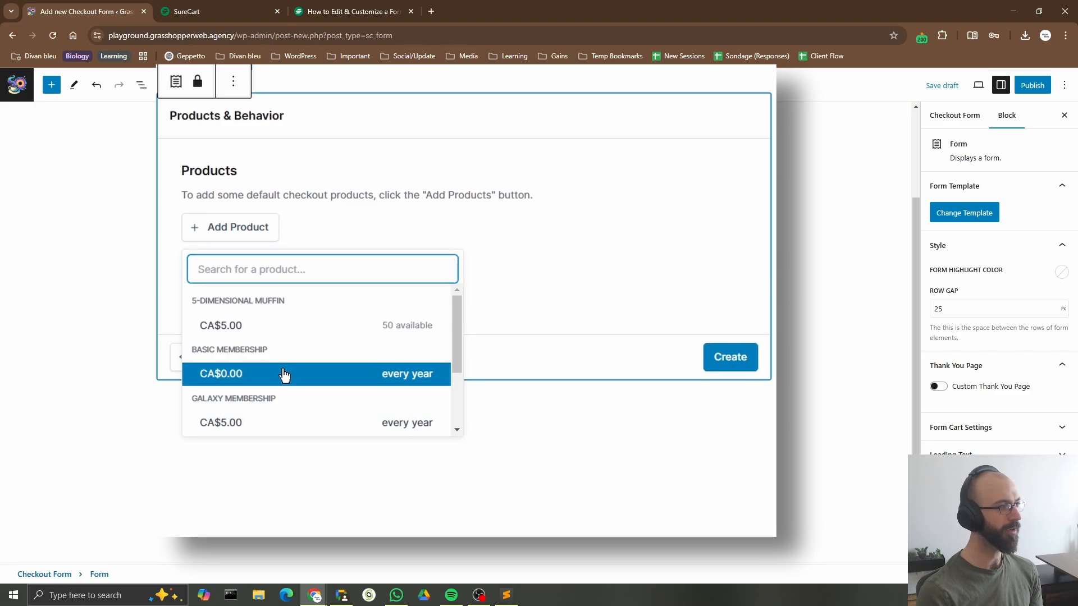
left_click(283, 375)
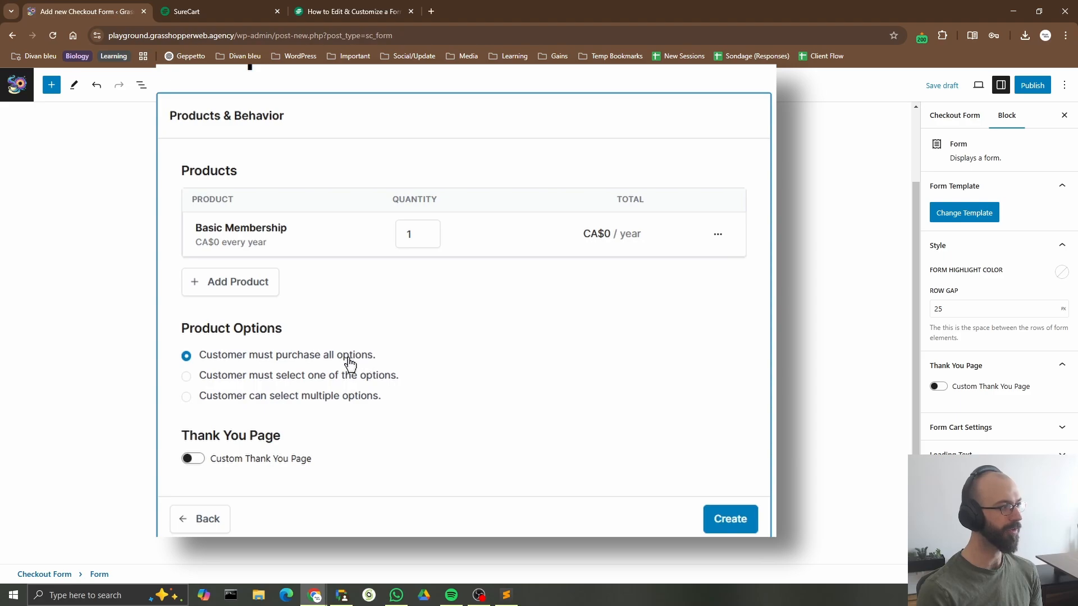
left_click(711, 517)
Delete the Address block holding the shipping and billing address fields from the form.
scroll(394, 314, "down", 5)
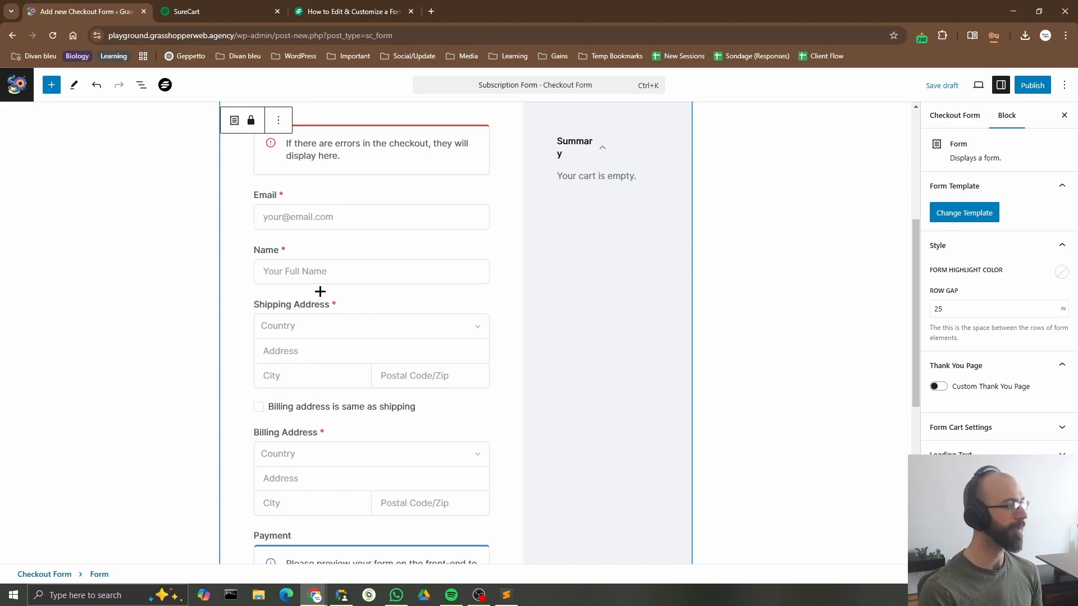
left_click(361, 303)
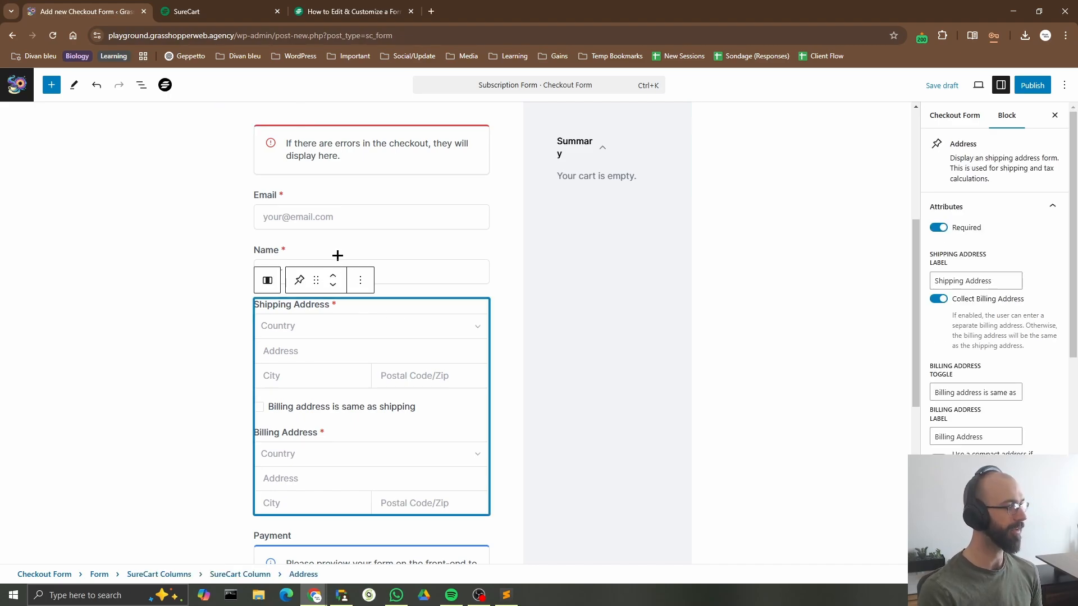
left_click(361, 280)
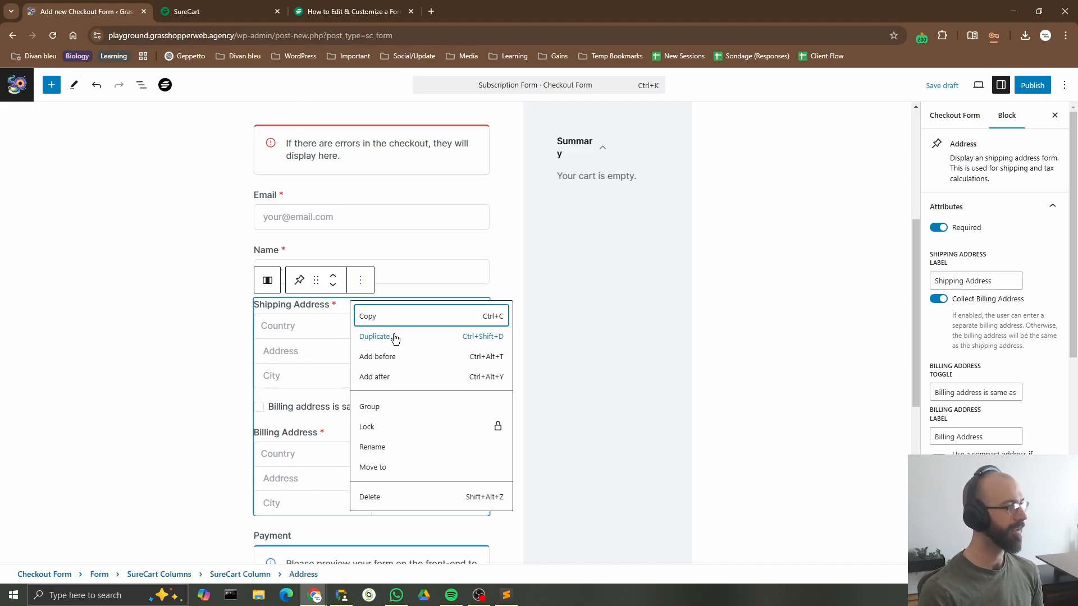
left_click(384, 498)
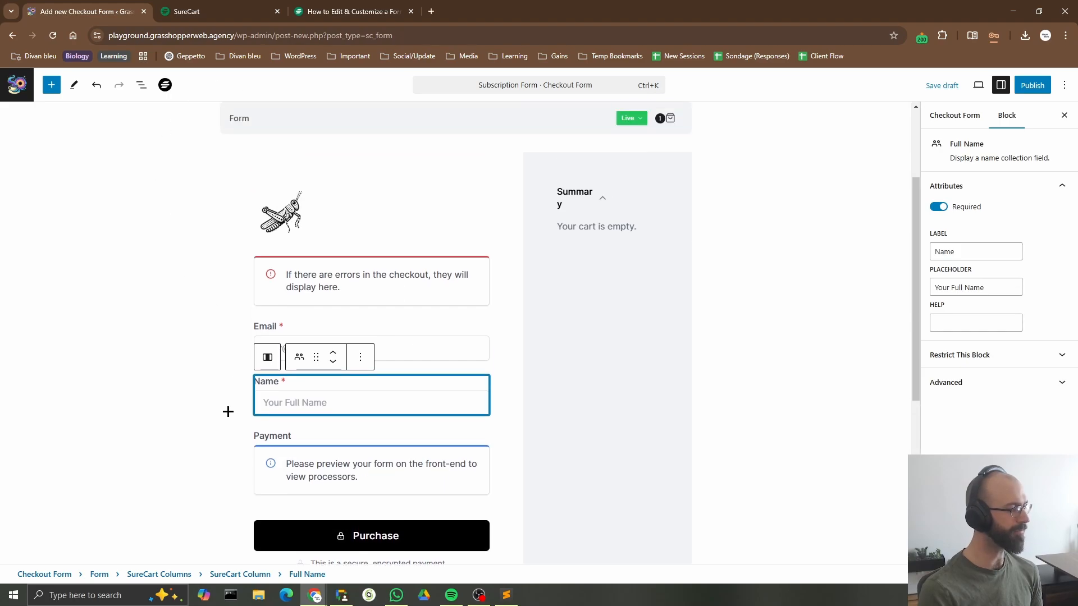
left_click(225, 386)
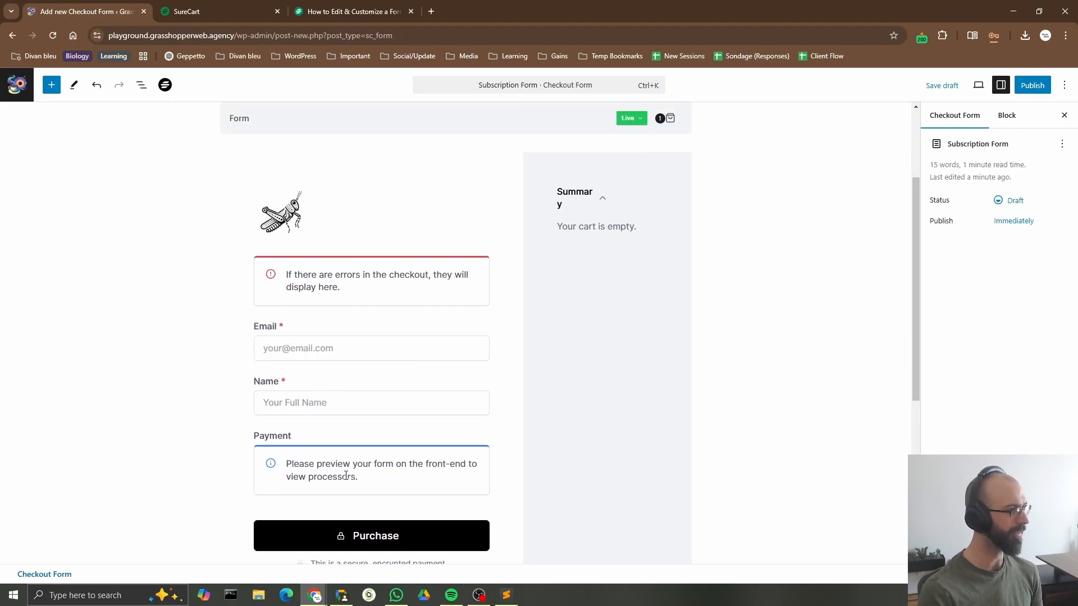
Insert a Checkbox block directly below the Full Name field in the form's first column.
left_click(358, 220)
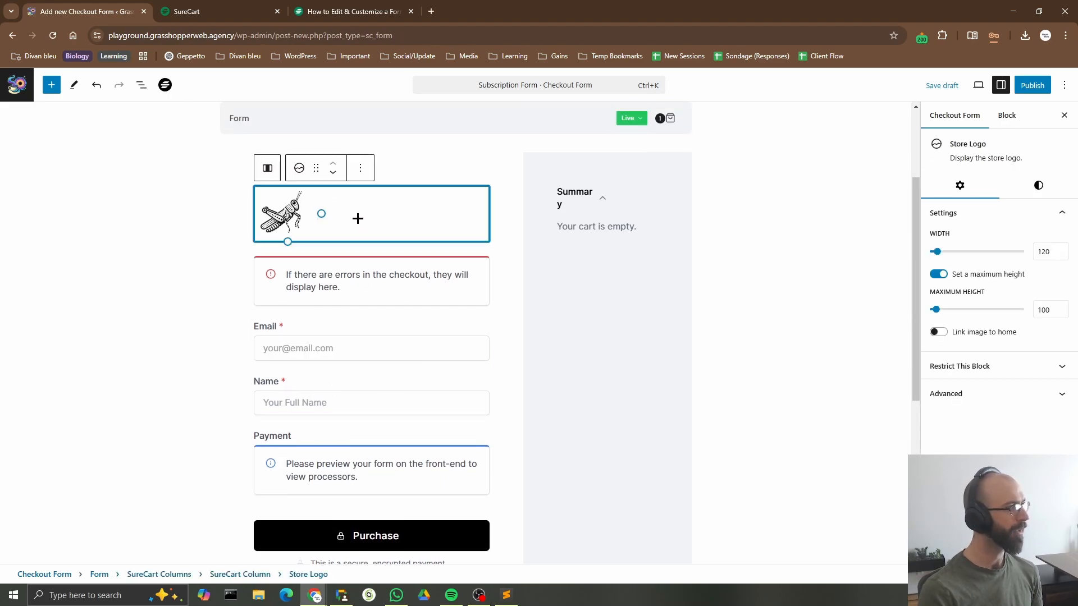
left_click(140, 88)
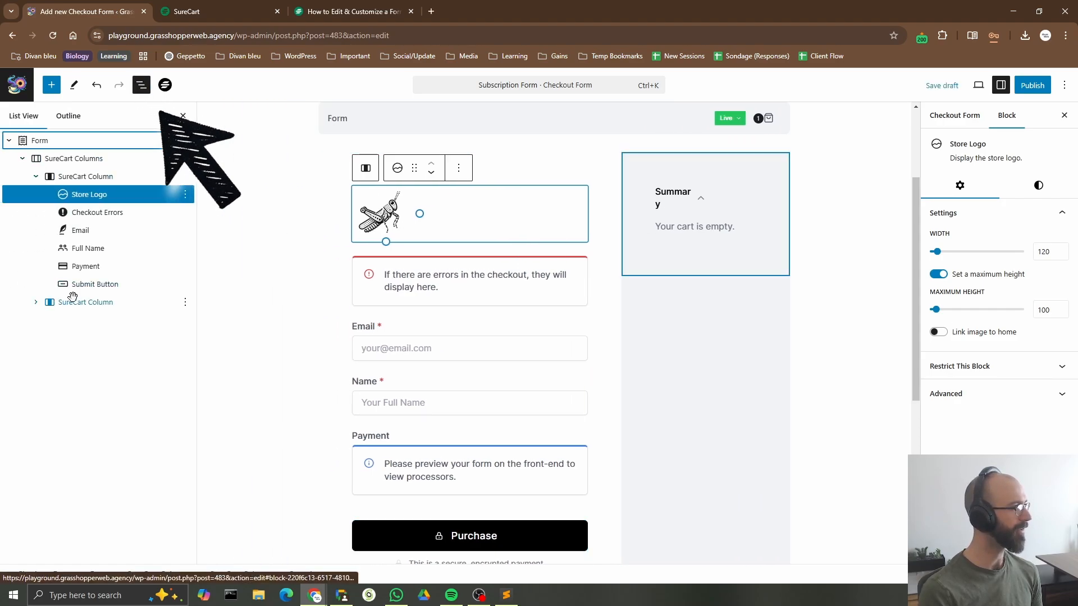
left_click(116, 230)
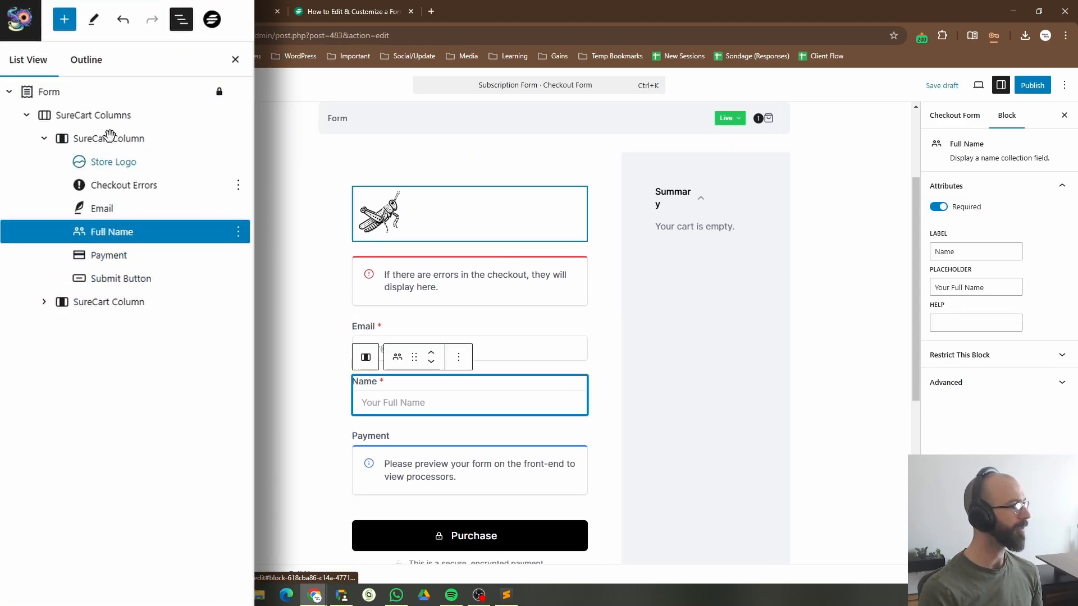
left_click(64, 22)
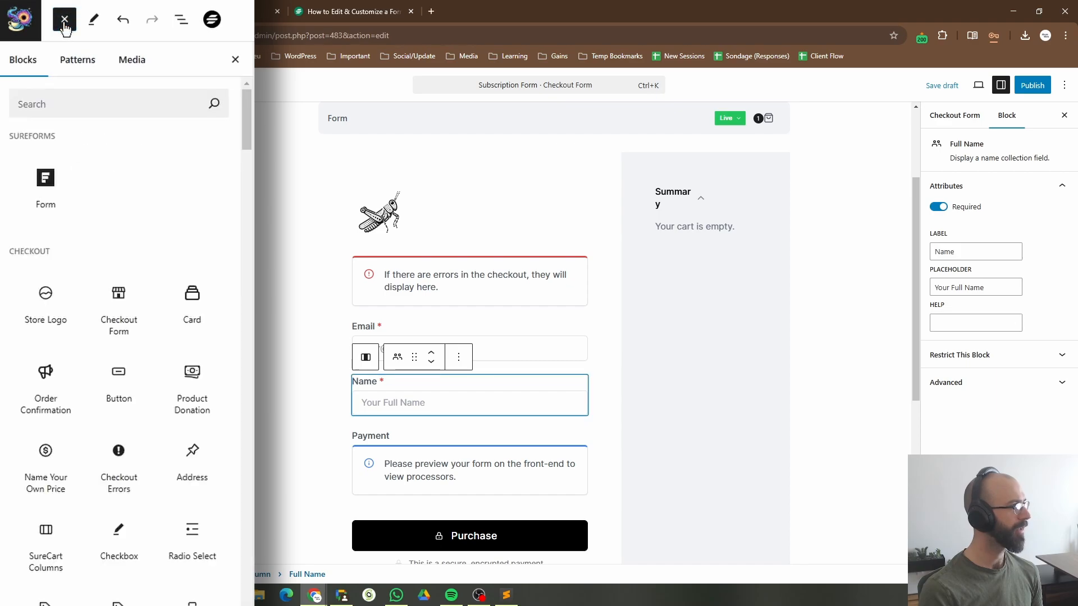
left_click(81, 91)
type("te")
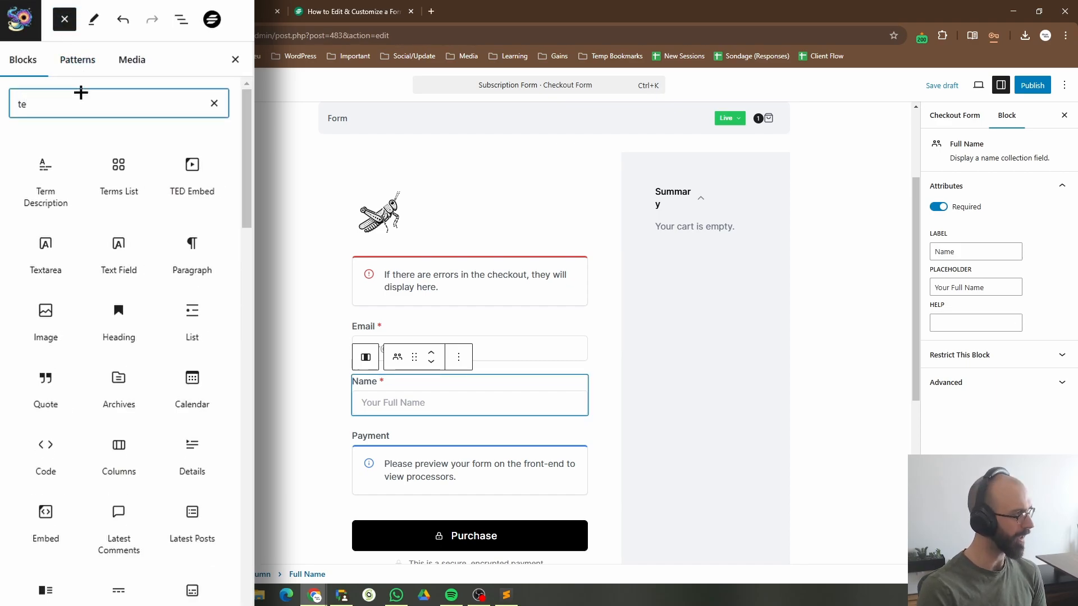
key("BackSpace")
key("BackSpace")
type("check")
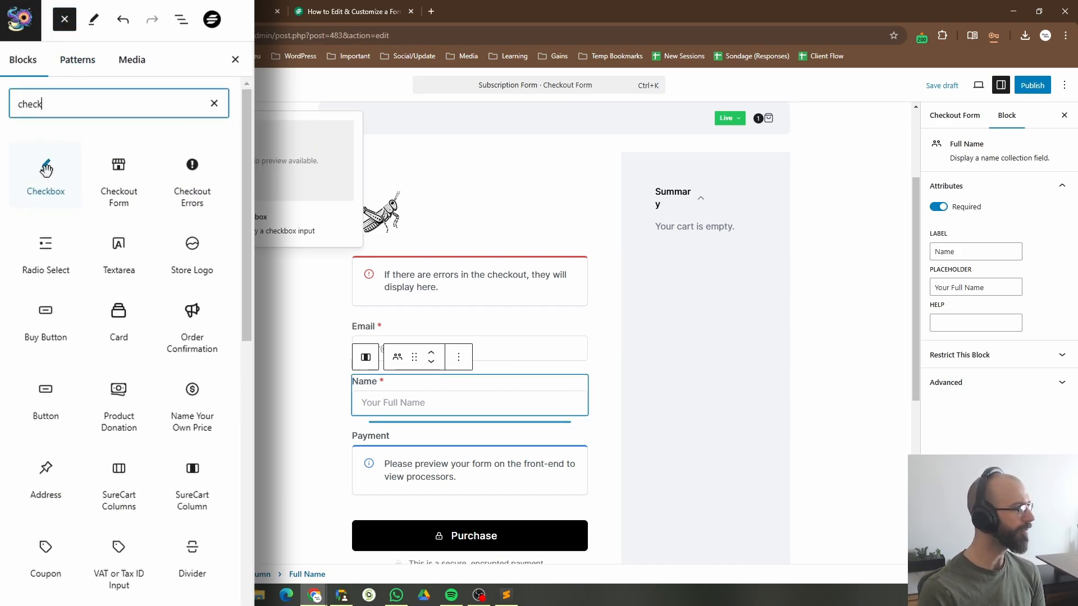
left_click(48, 169)
Insert a Textarea block directly below the checkbox, above the Payment block.
left_click_drag(67, 102, 3, 104)
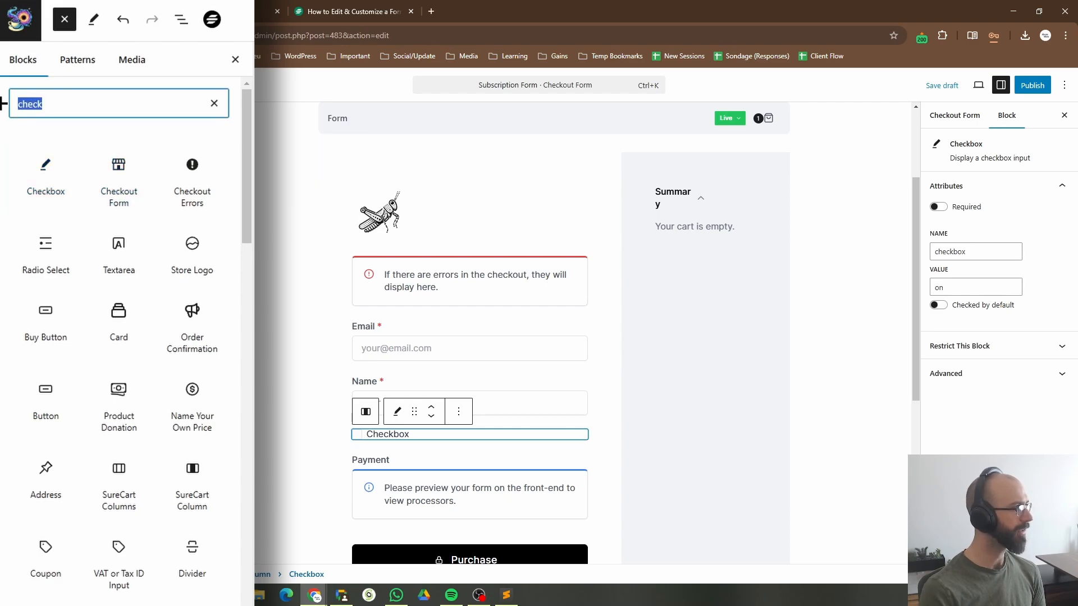
type("textare")
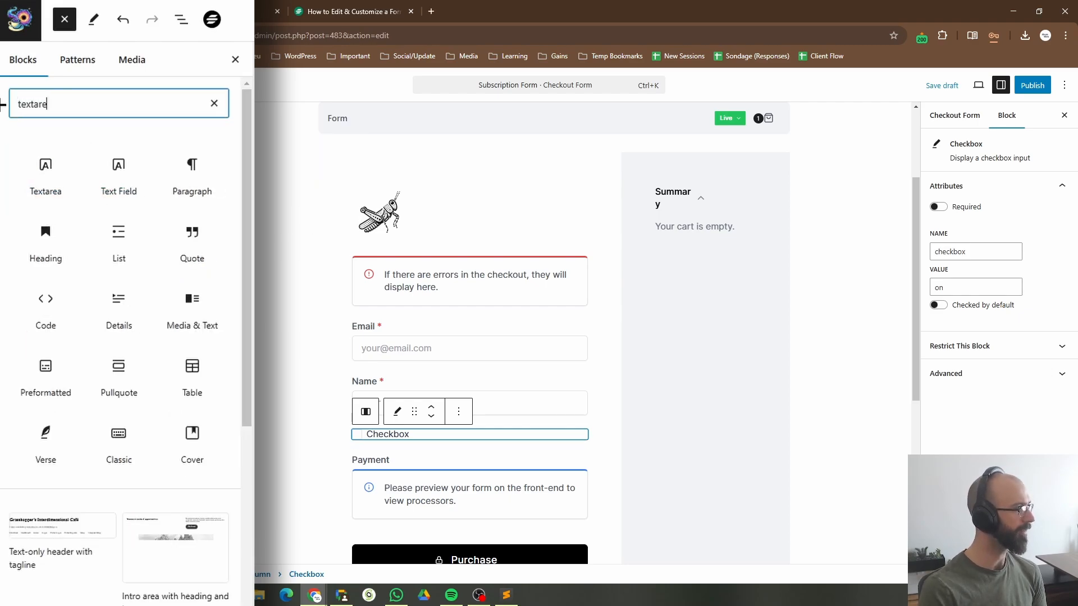
left_click(42, 168)
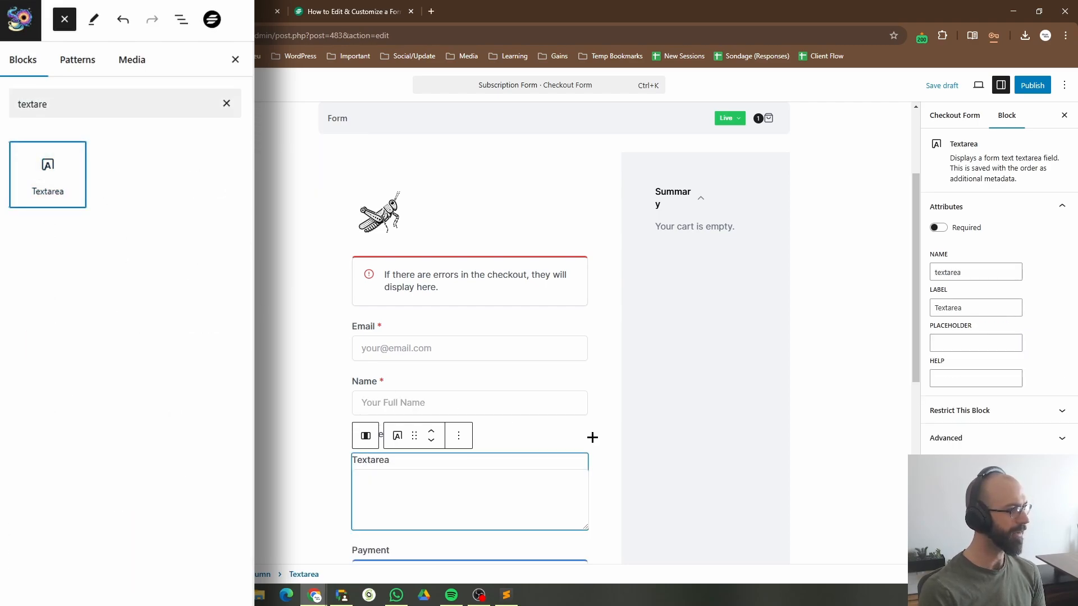
Replace the checkbox's label text with "Notify me when new templates and components are released.".
left_click(567, 438)
left_click(412, 437)
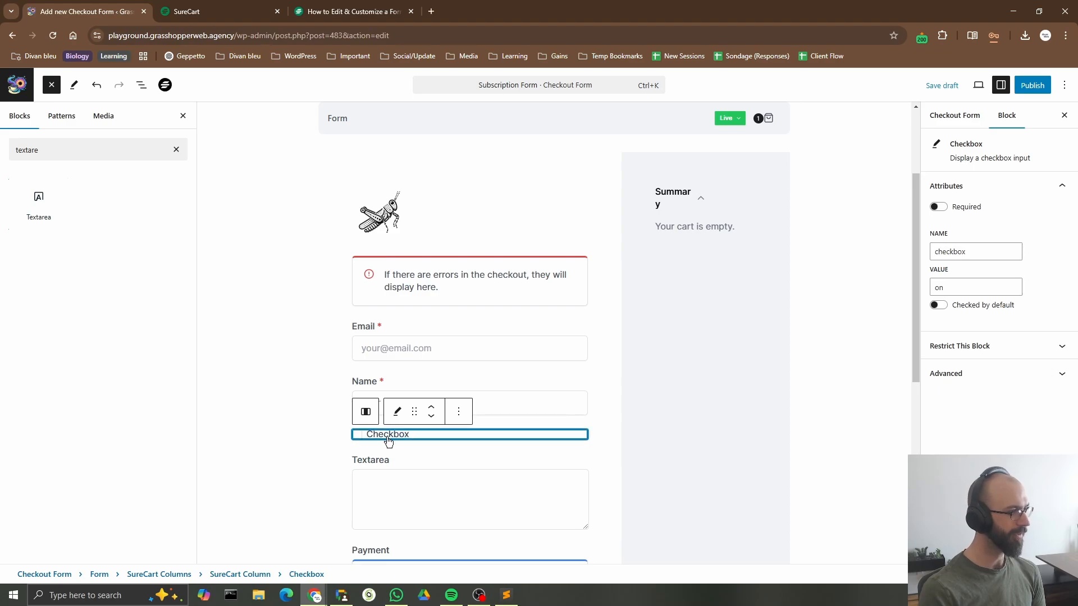
double_click(387, 437)
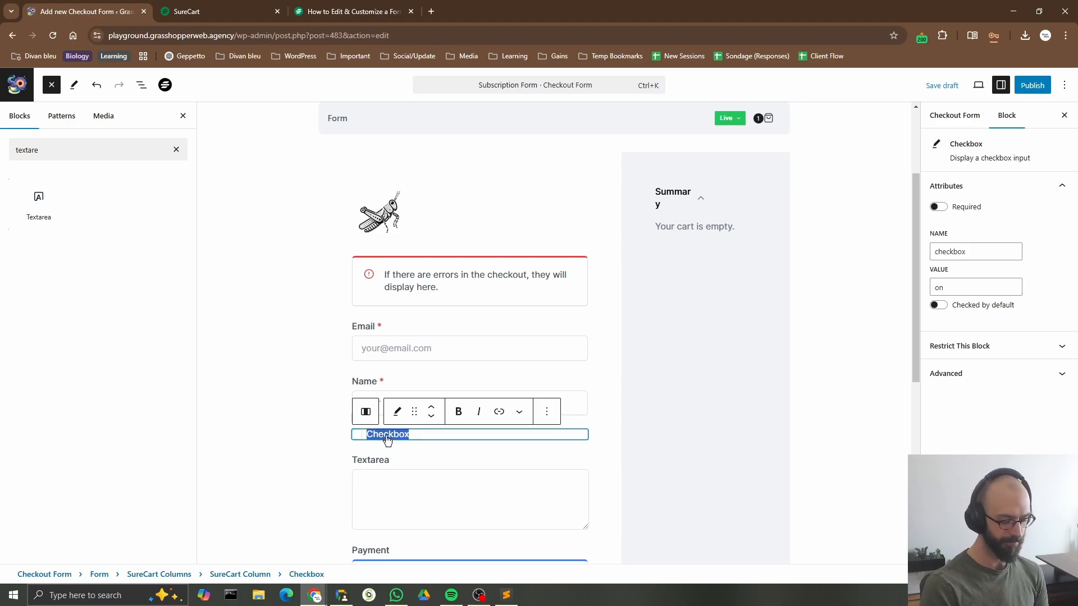
key("BackSpace")
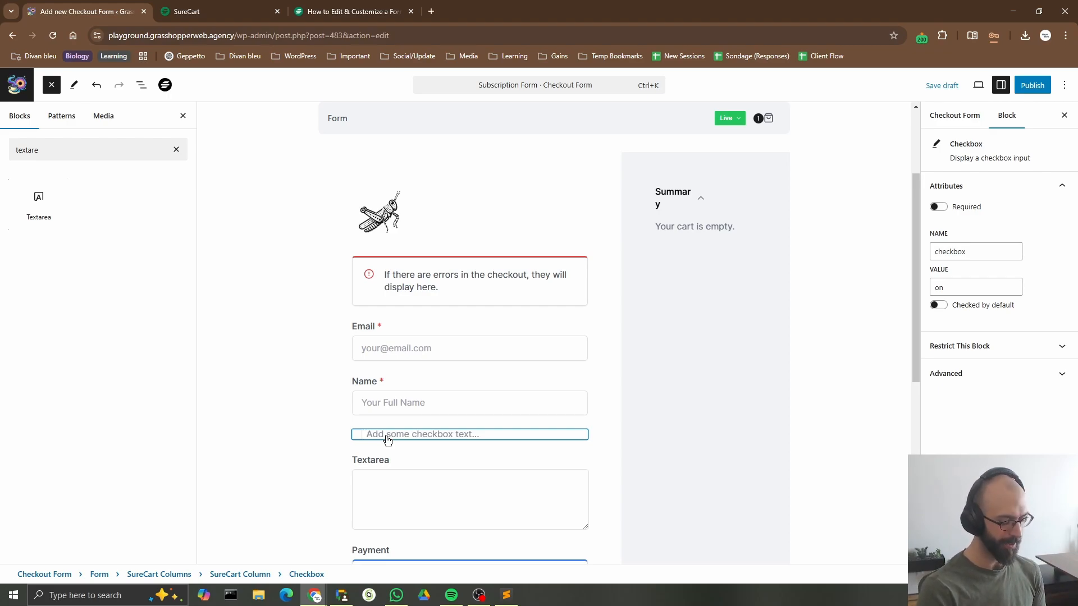
type("Notify me when n")
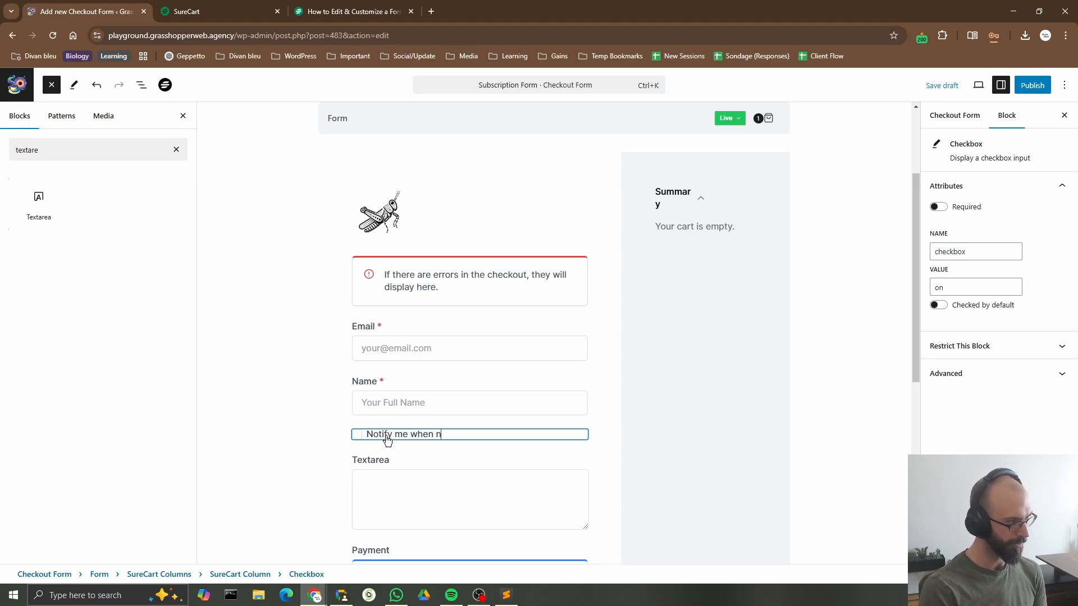
type("ew templates and compone")
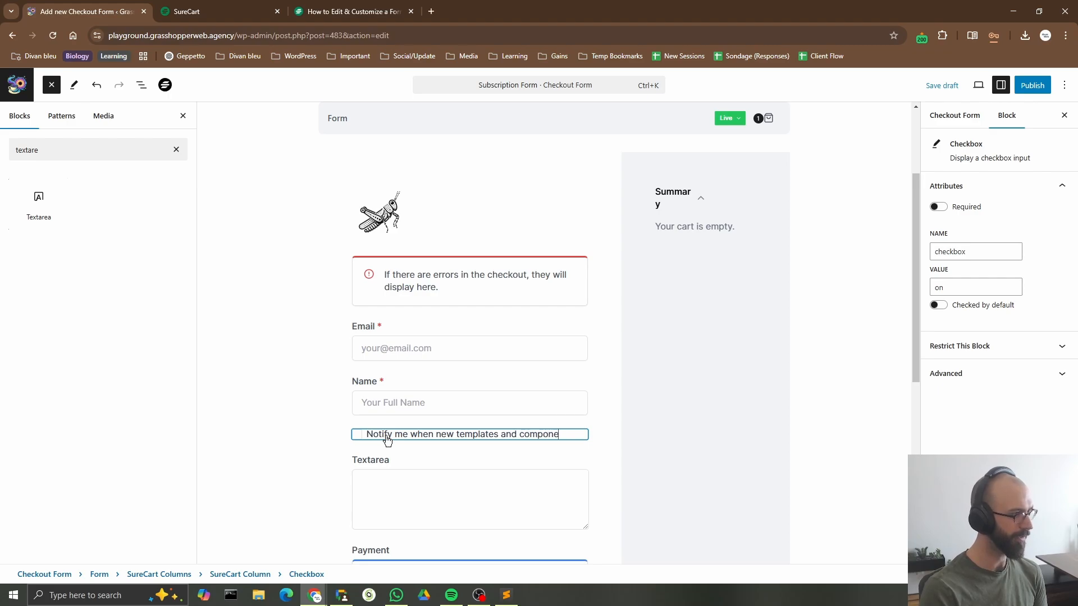
type("nts are released.")
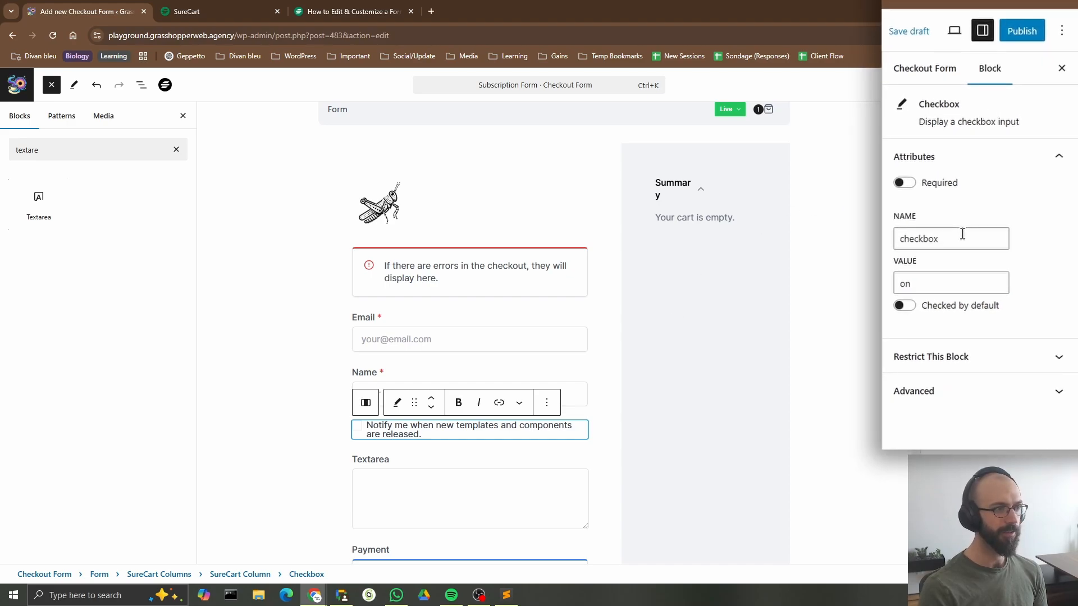
Set the checkbox block's name attribute to "Notify".
left_click(985, 249)
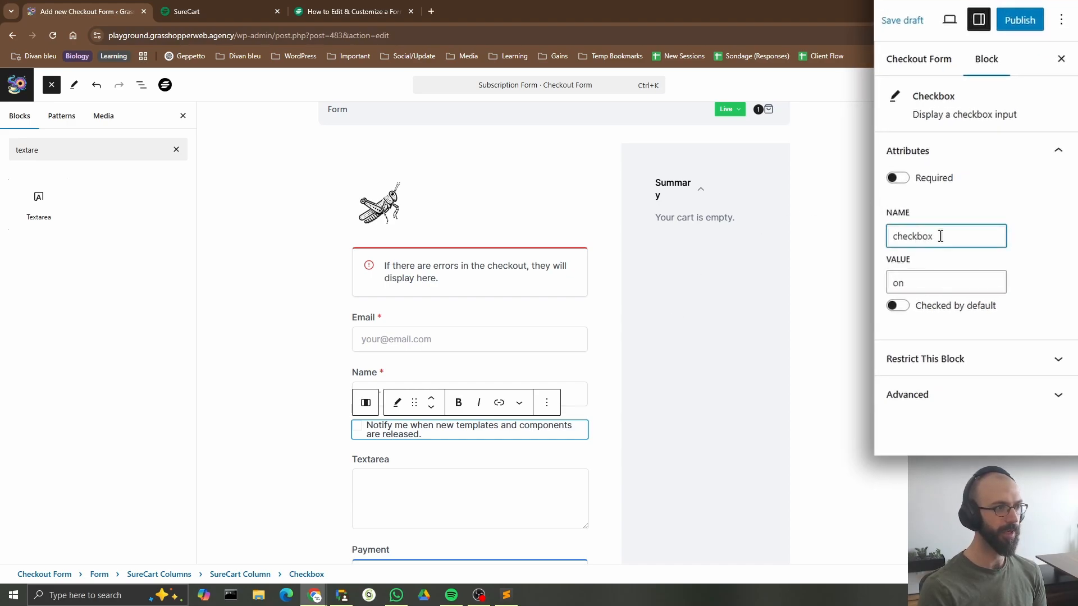
left_click_drag(940, 235, 894, 237)
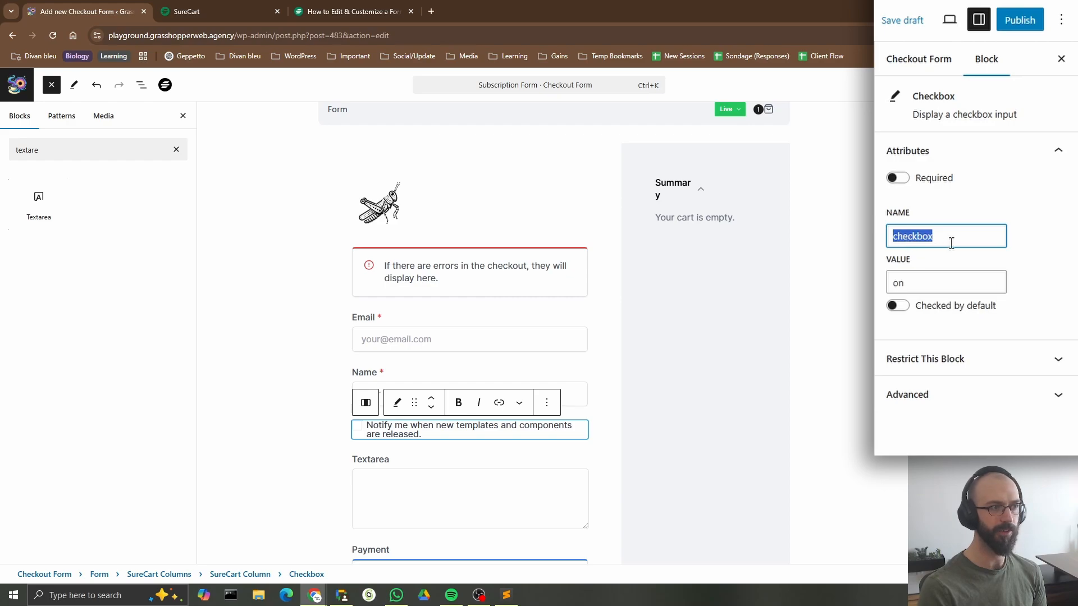
type("notify")
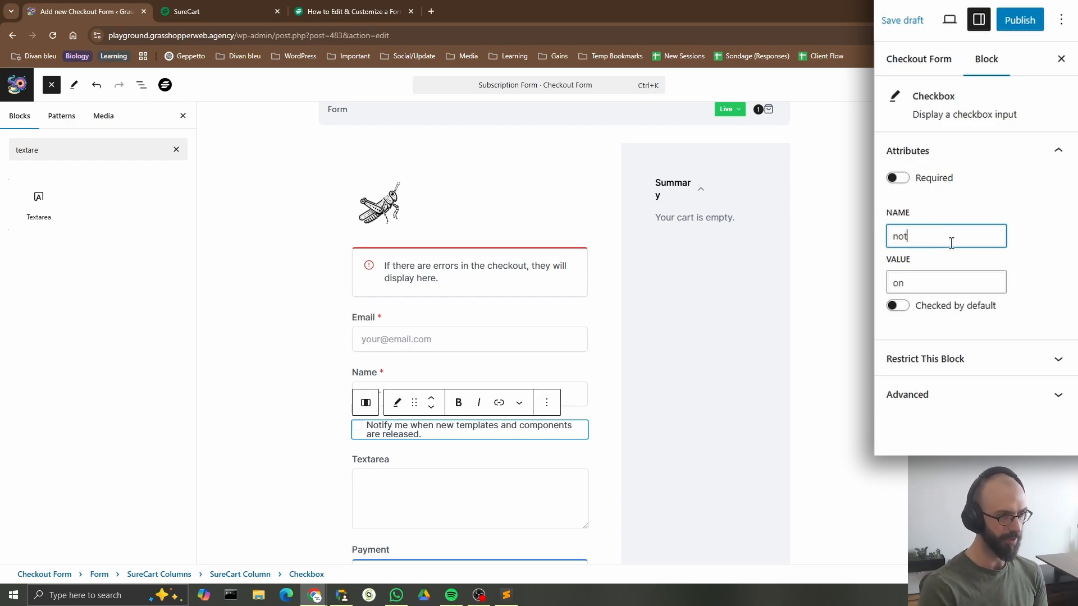
double_click(898, 213)
left_click_drag(921, 237, 874, 236)
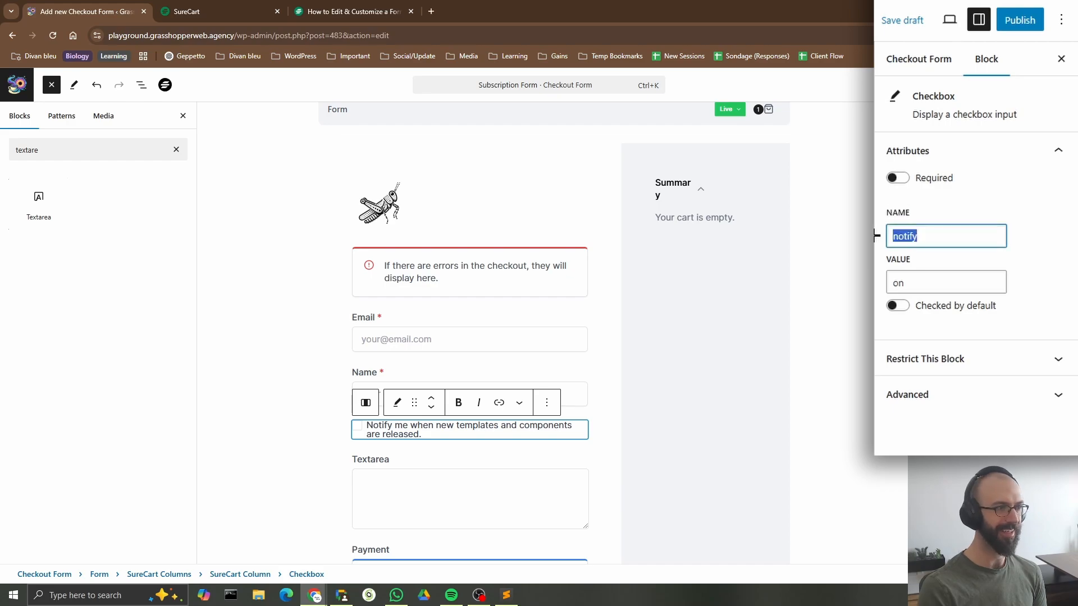
type("Notify")
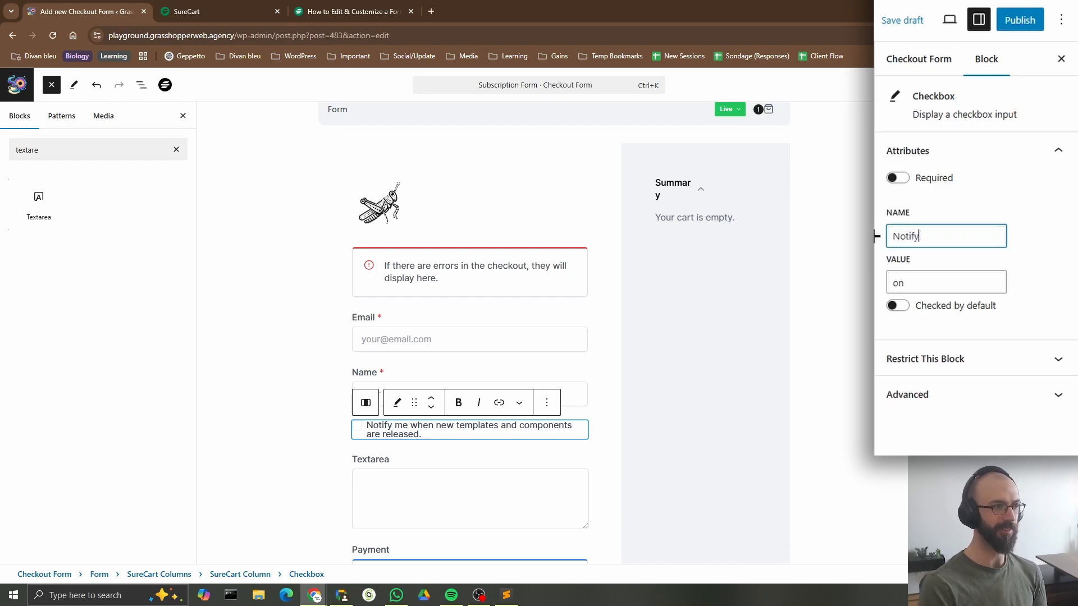
Change the checkbox block's name attribute to "name" and set its value to "yes".
key("BackSpace")
key("BackSpace")
key("BackSpace")
key("BackSpace")
key("BackSpace")
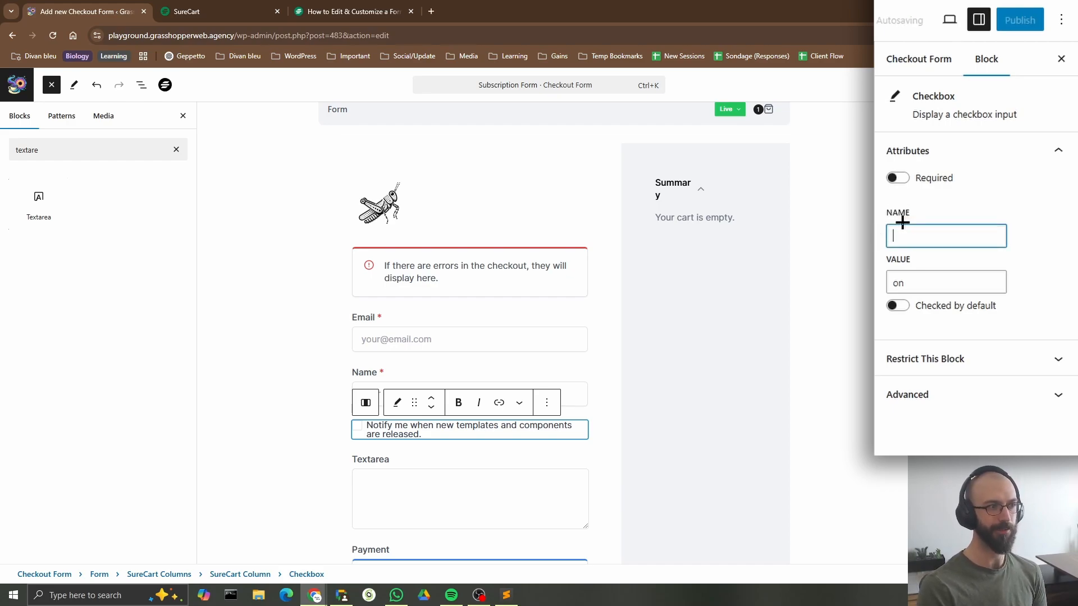
type("name")
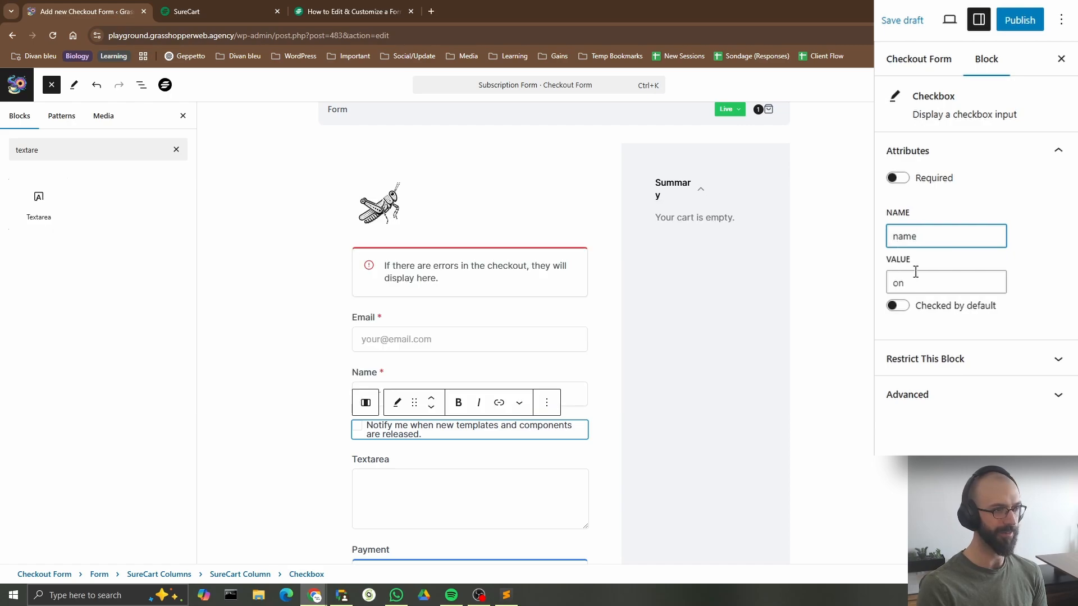
left_click_drag(917, 281, 877, 283)
type("yes")
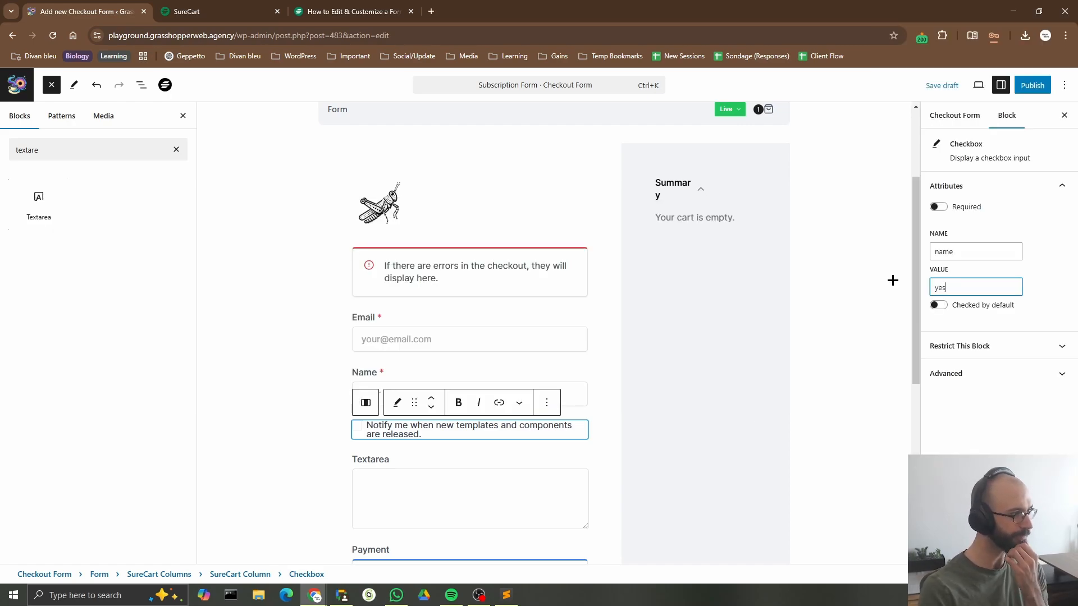
left_click(888, 294)
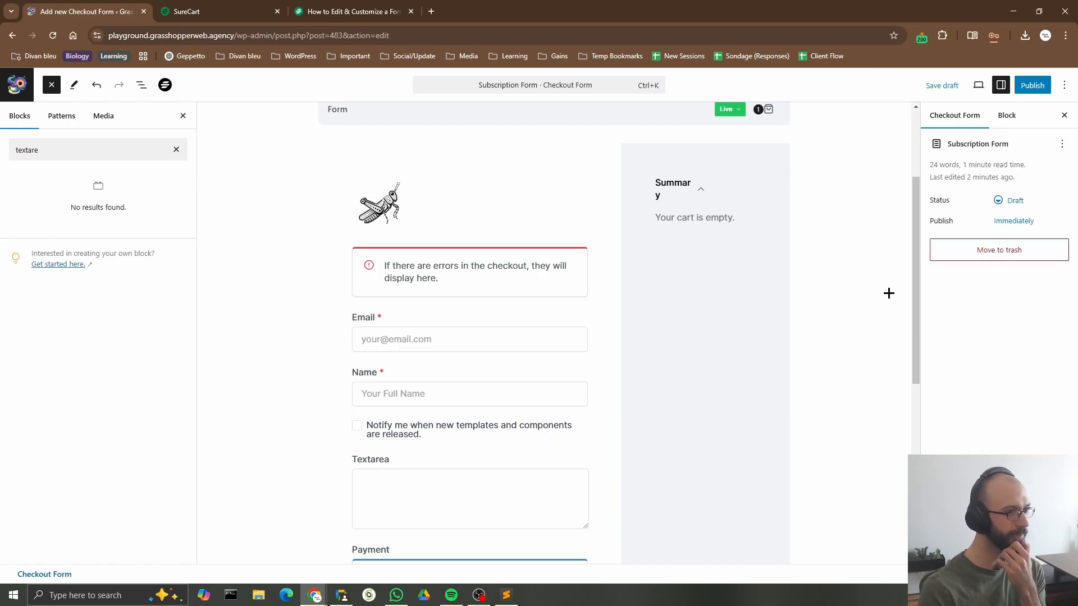
Set the textarea block's label to "What tutorial would you like to see?".
left_click(447, 464)
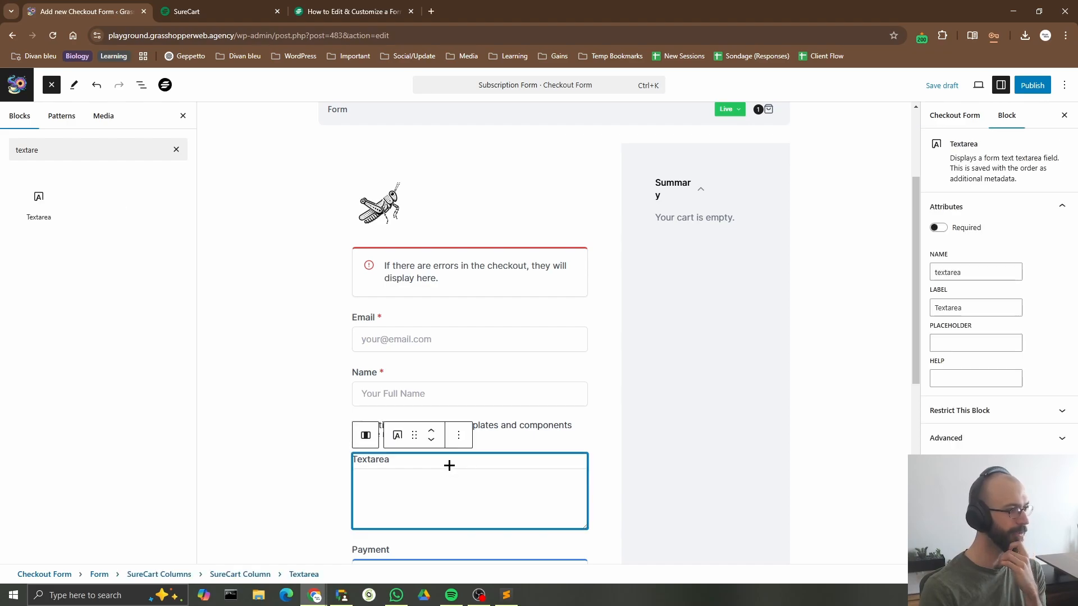
double_click(972, 274)
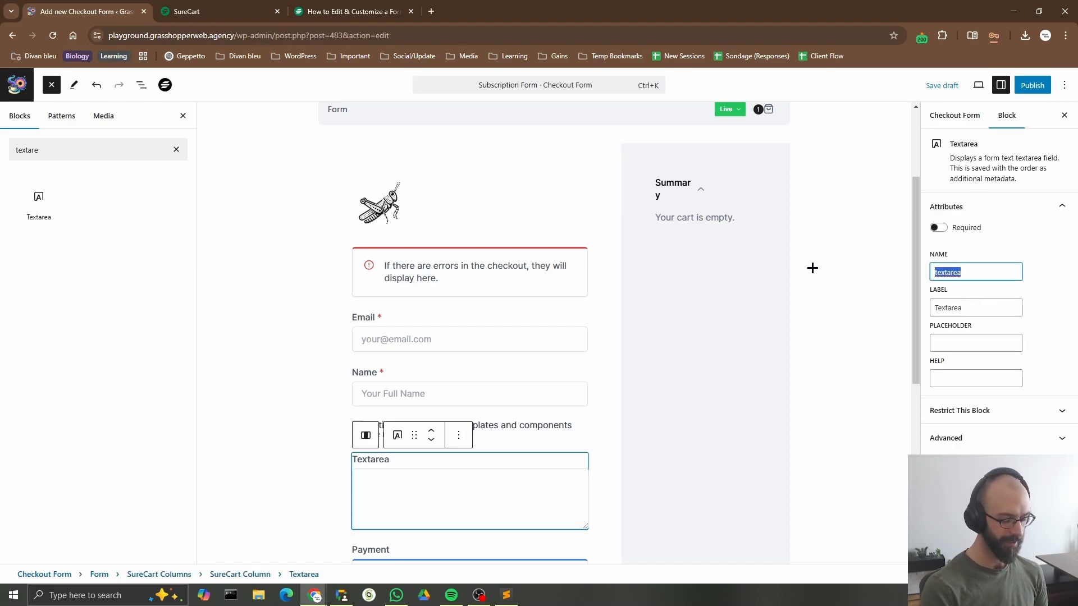
key("Tab")
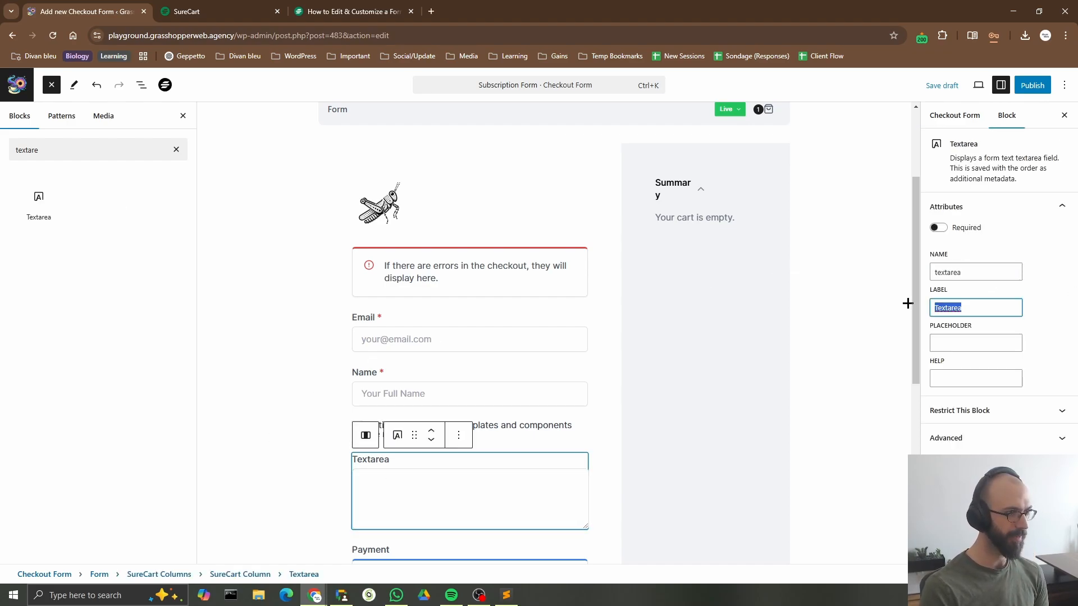
type("What")
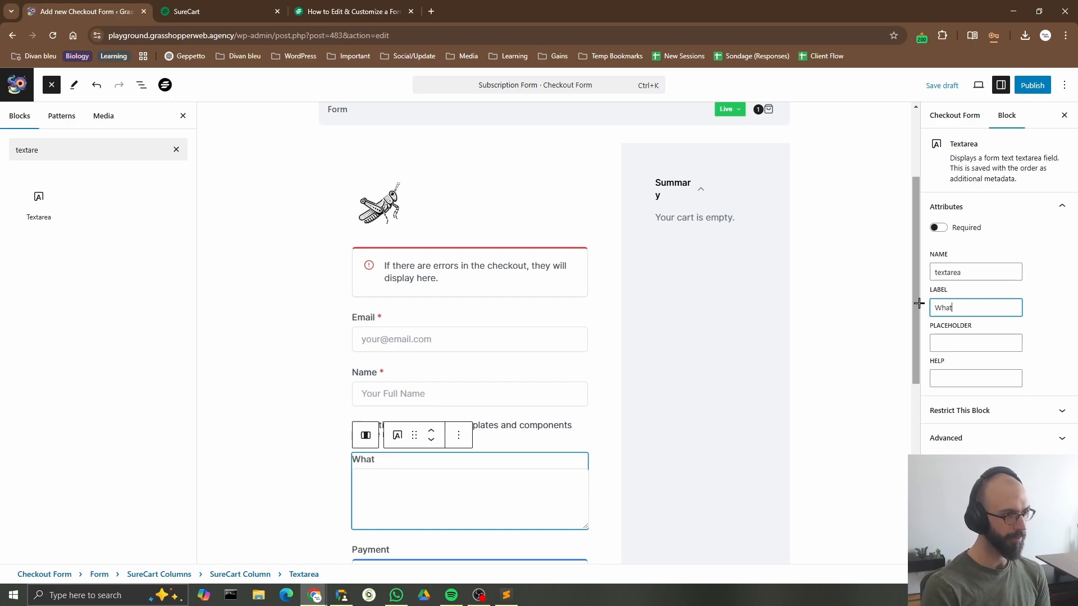
type(" tutorial")
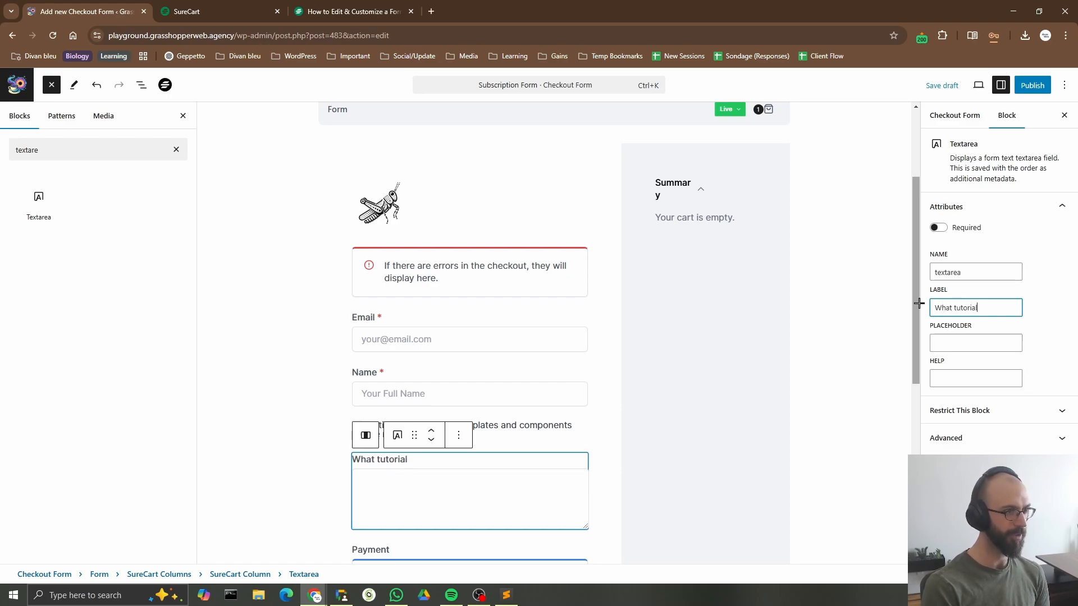
type(" would you like to")
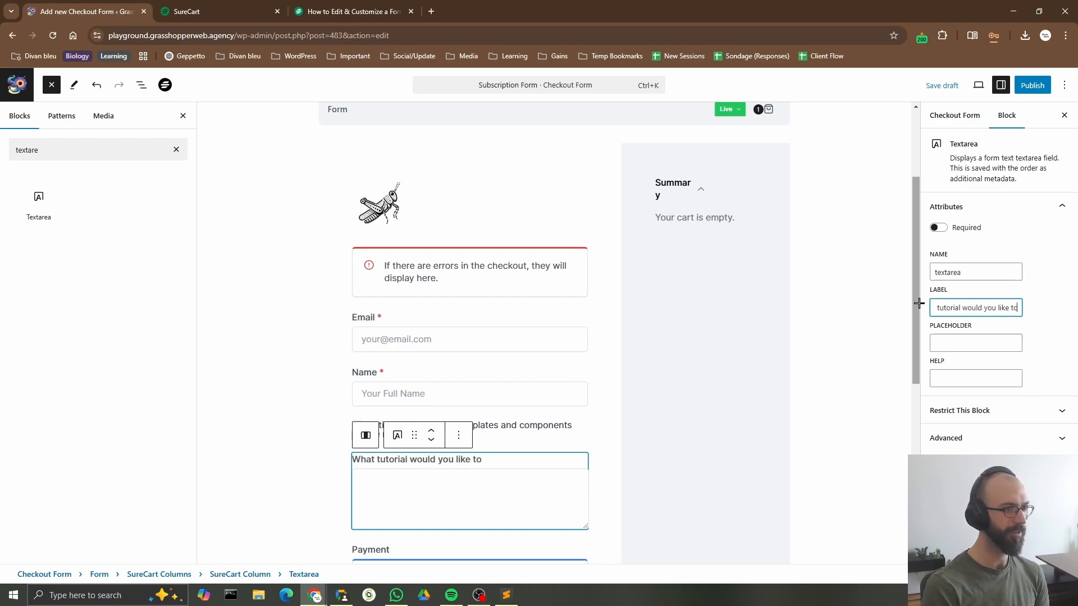
type(" see?")
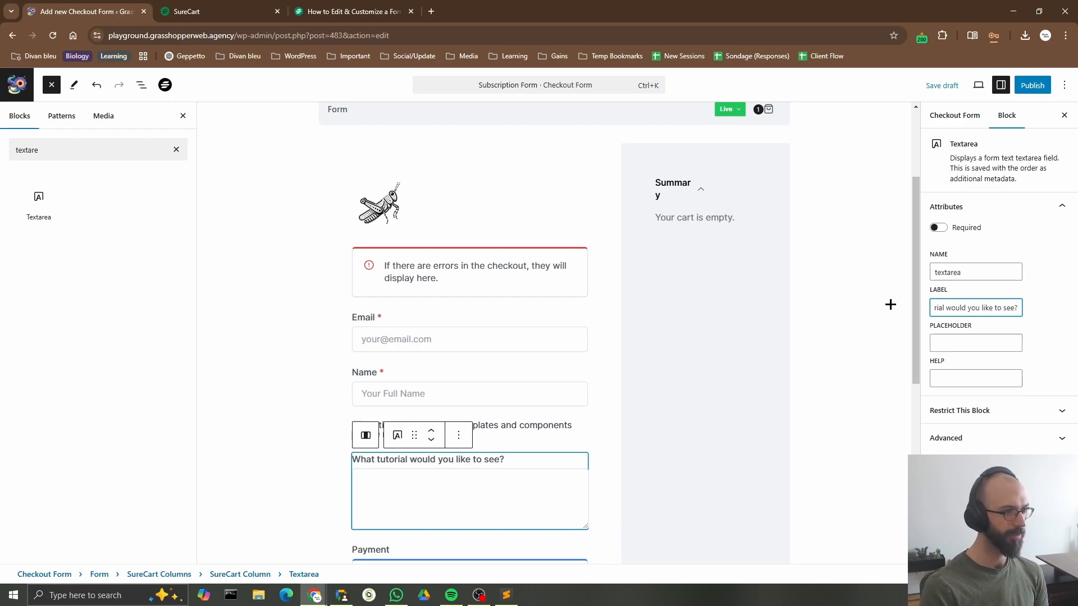
Set the textarea block's name attribute to "tutorial_request".
double_click(988, 274)
type("tuto")
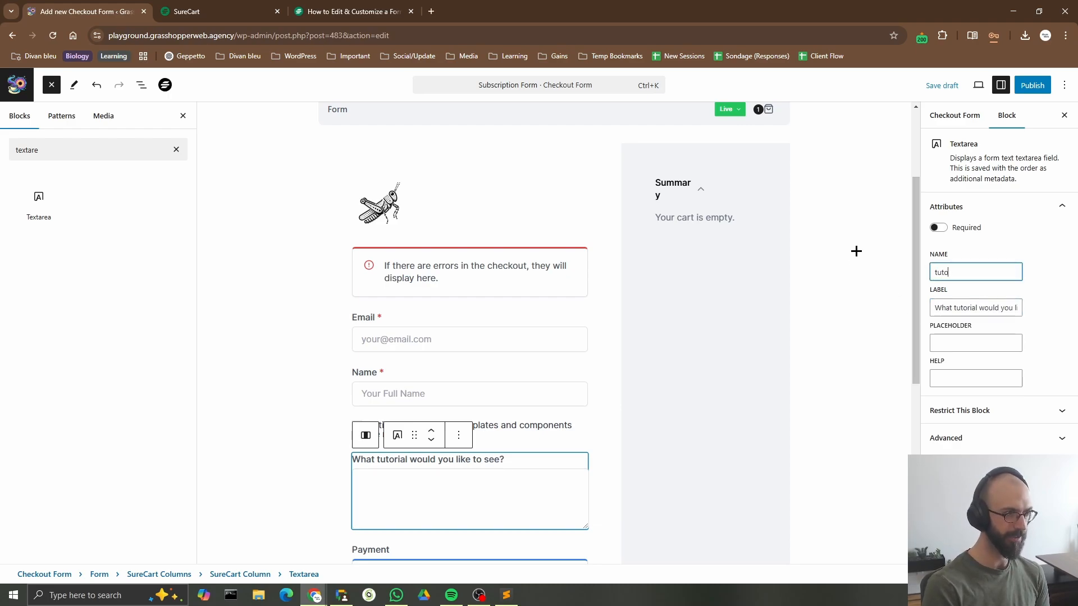
type("rial_request")
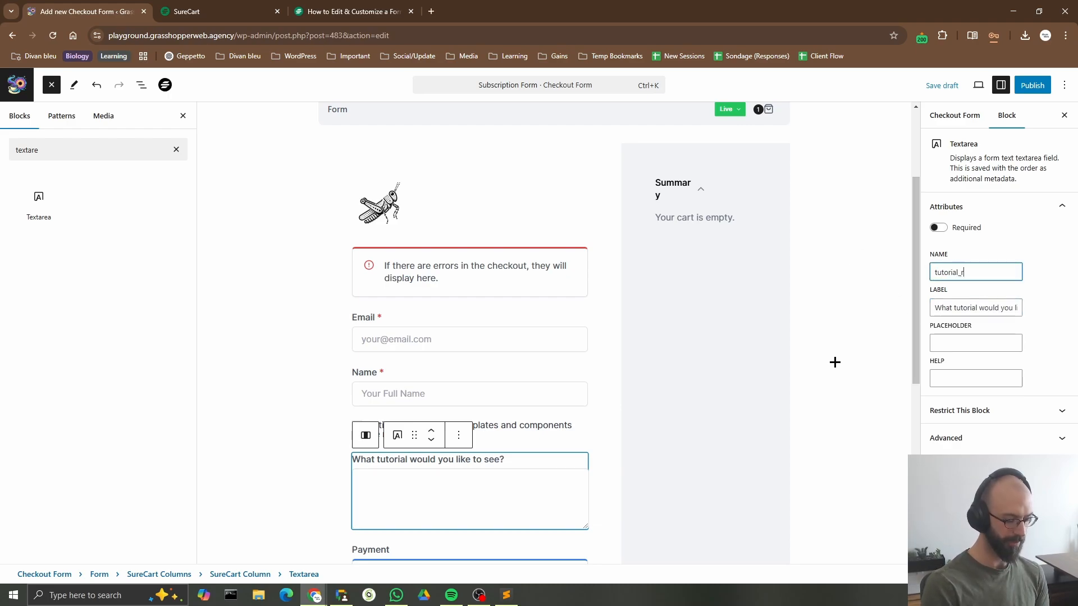
left_click(795, 401)
Review the form layout and the Form block's loading text, success text and custom thank you page settings.
scroll(561, 371, "down", 2)
scroll(523, 373, "down", 2)
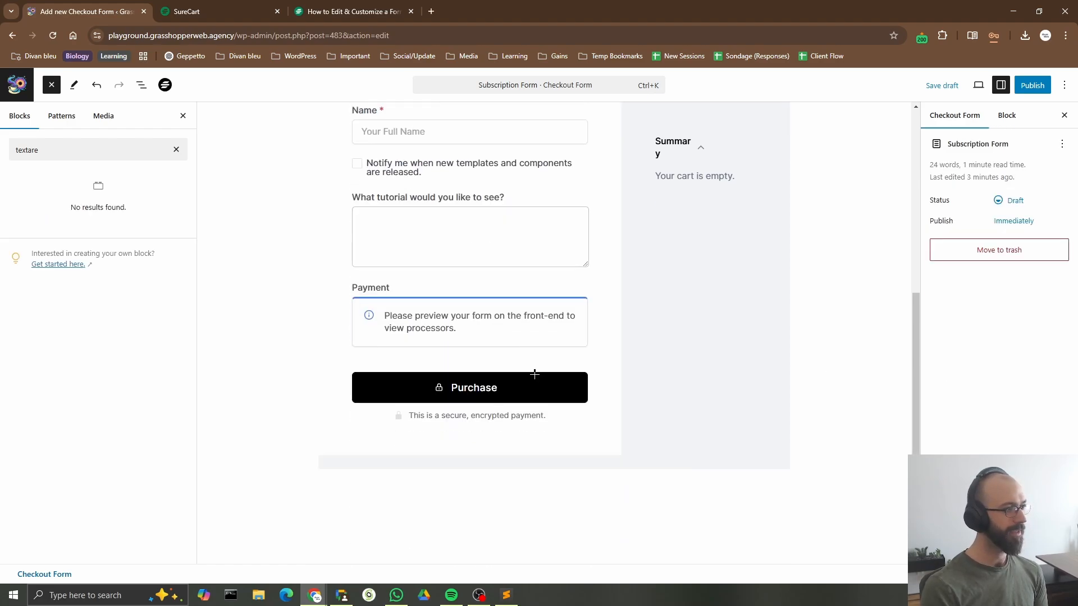
scroll(528, 365, "up", 6)
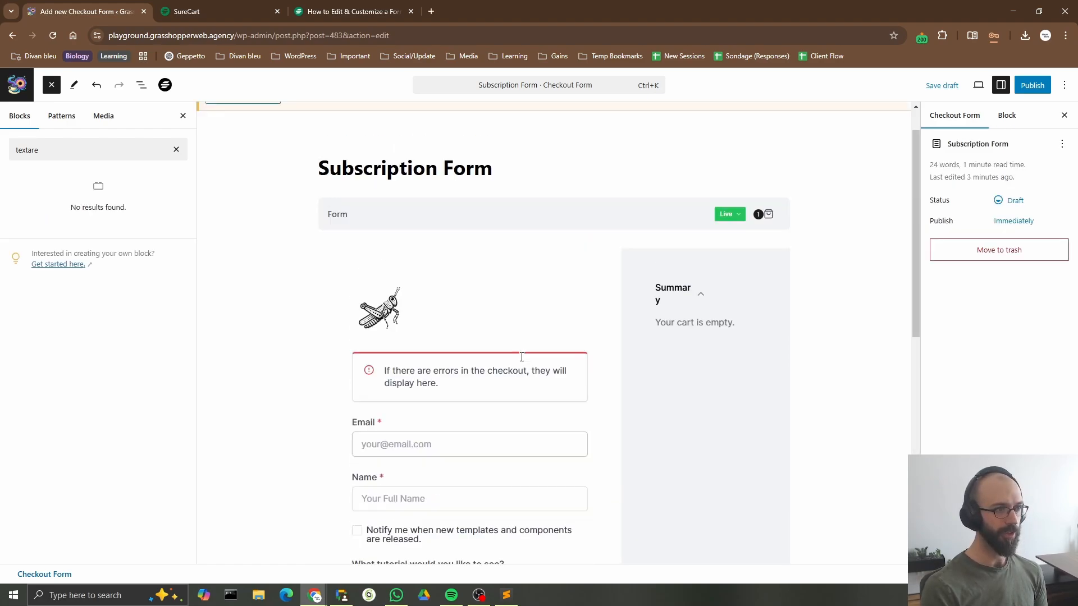
scroll(522, 357, "up", 1)
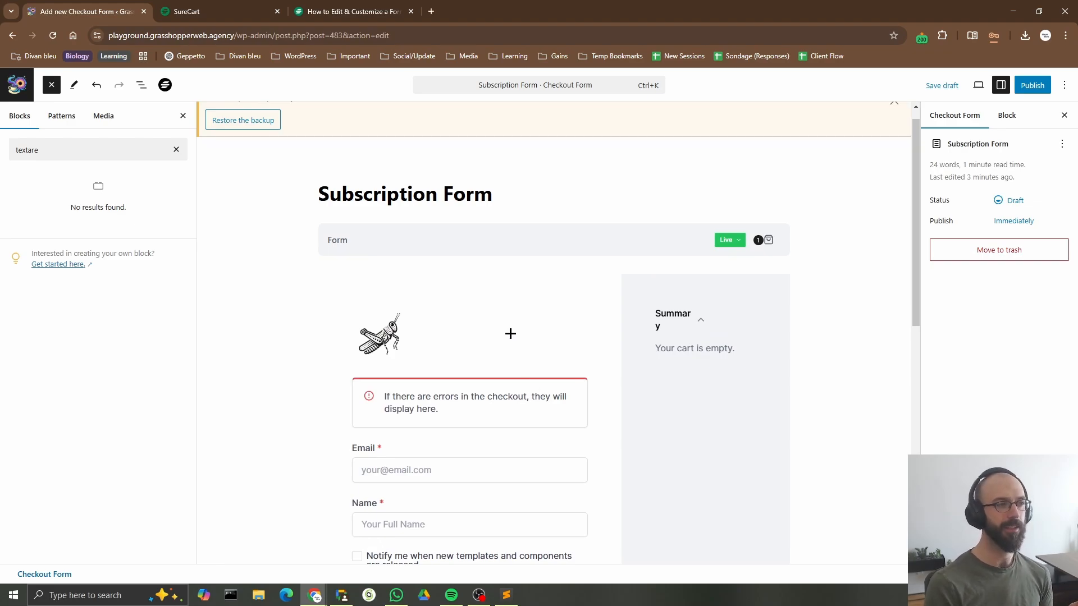
left_click(442, 233)
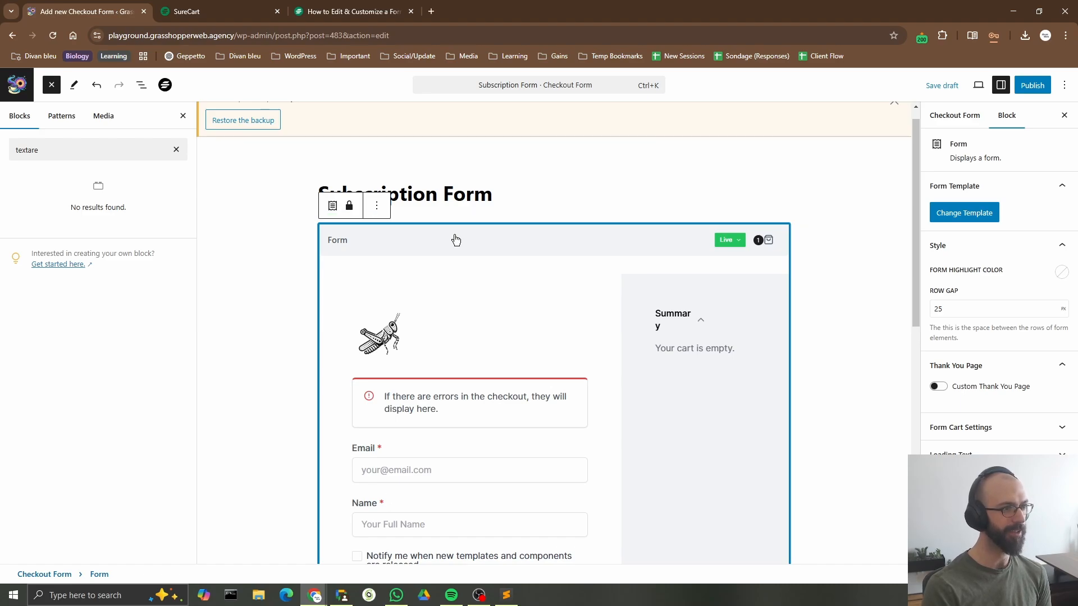
left_click(1006, 452)
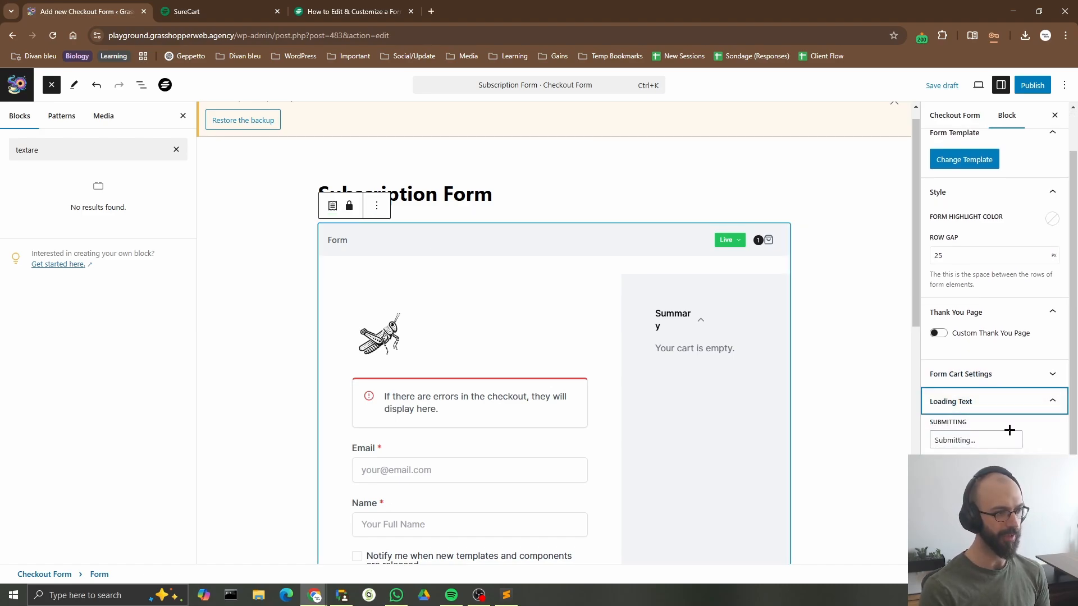
left_click(1006, 400)
left_click(1005, 482)
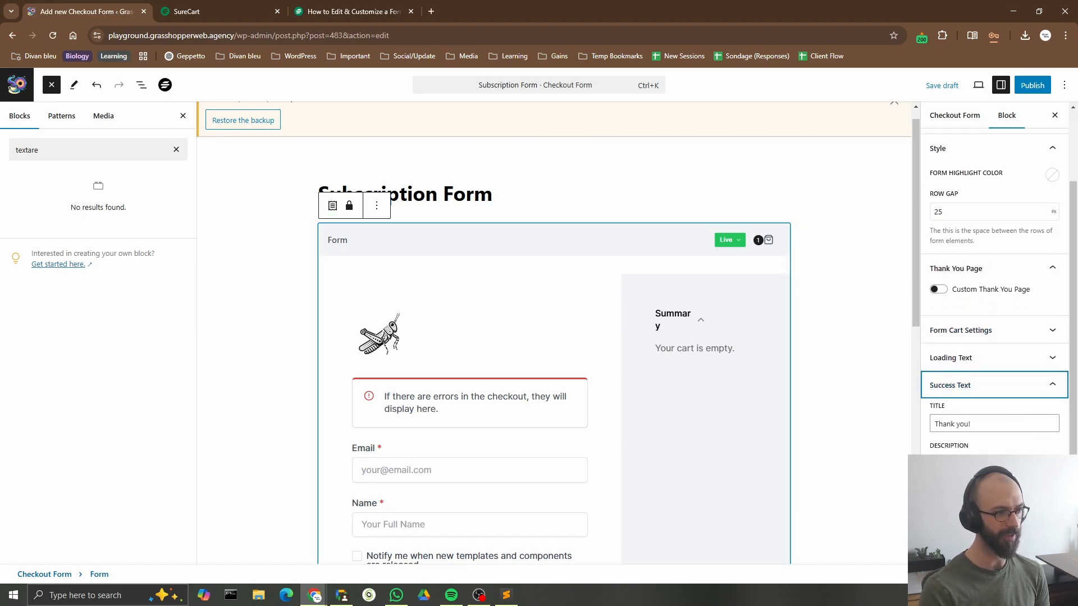
scroll(983, 345, "up", 3)
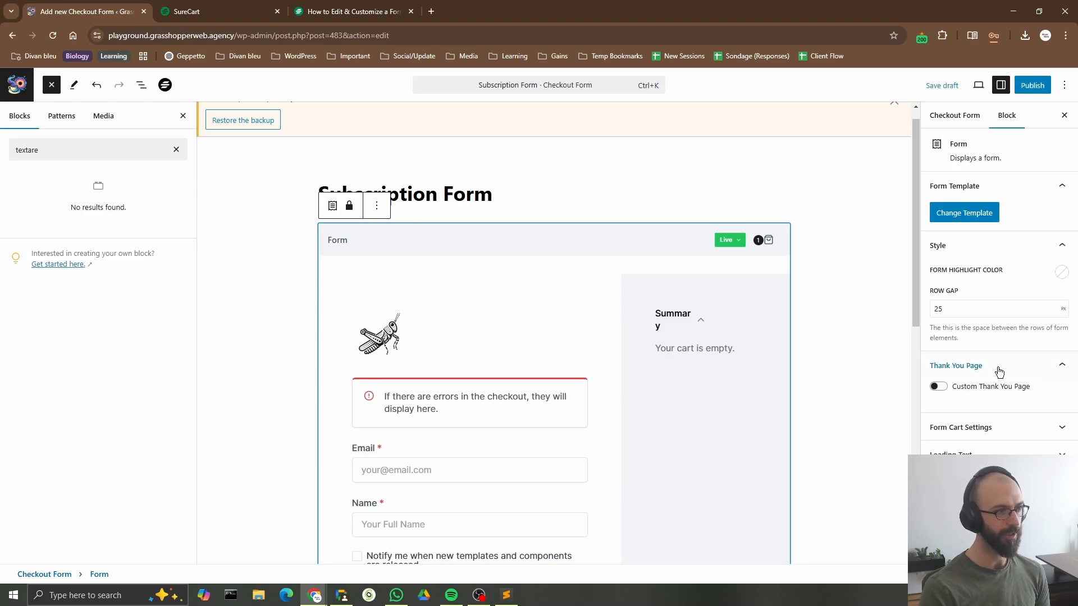
left_click(938, 386)
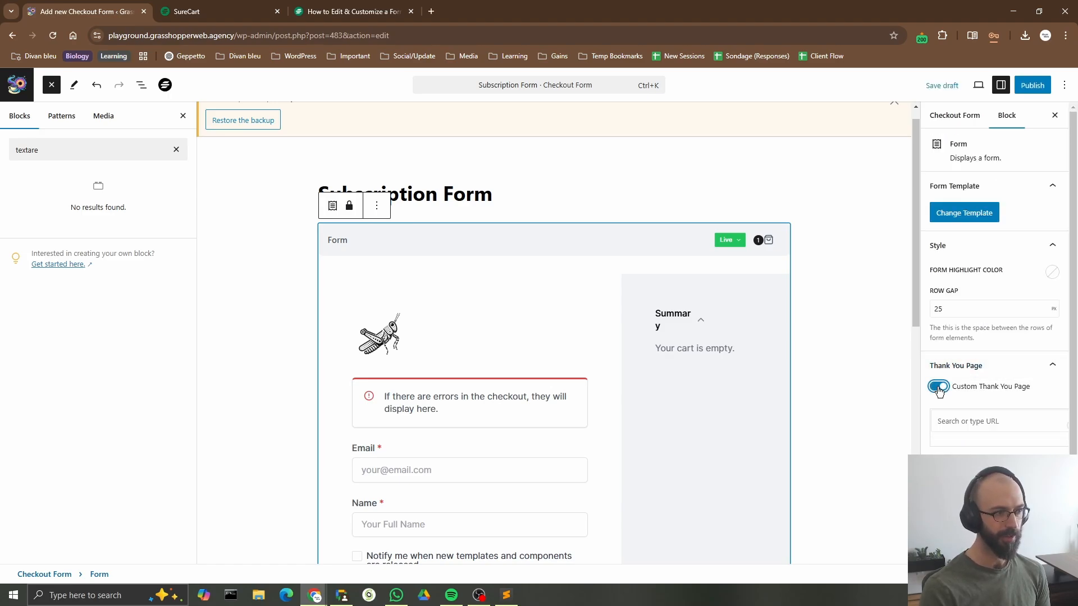
left_click(938, 386)
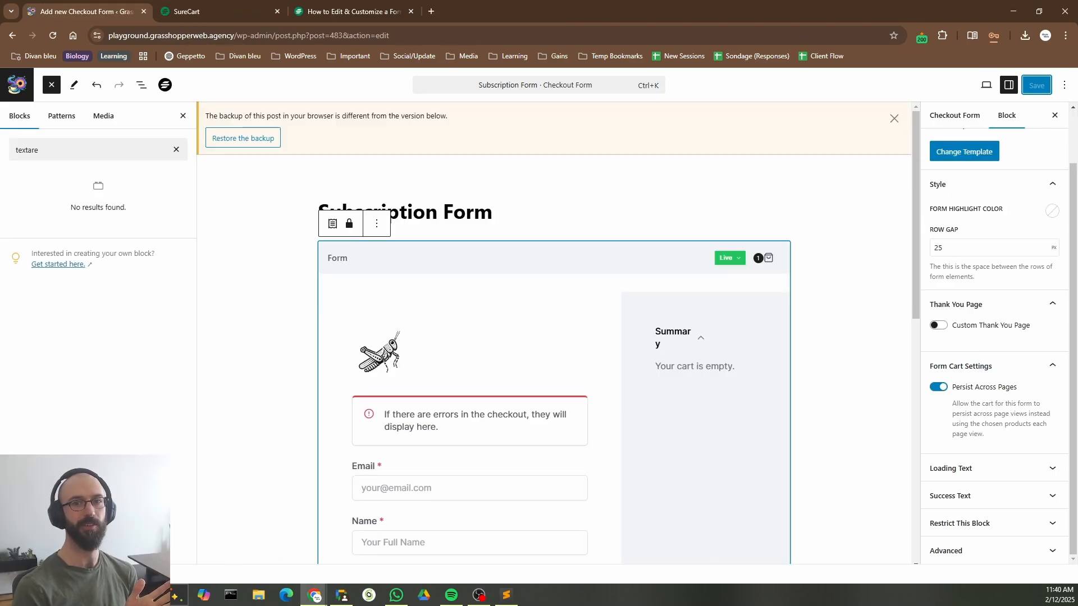
Return to the list of checkout forms and copy the Subscription Form's shortcode [sc_form id=483].
left_click(894, 118)
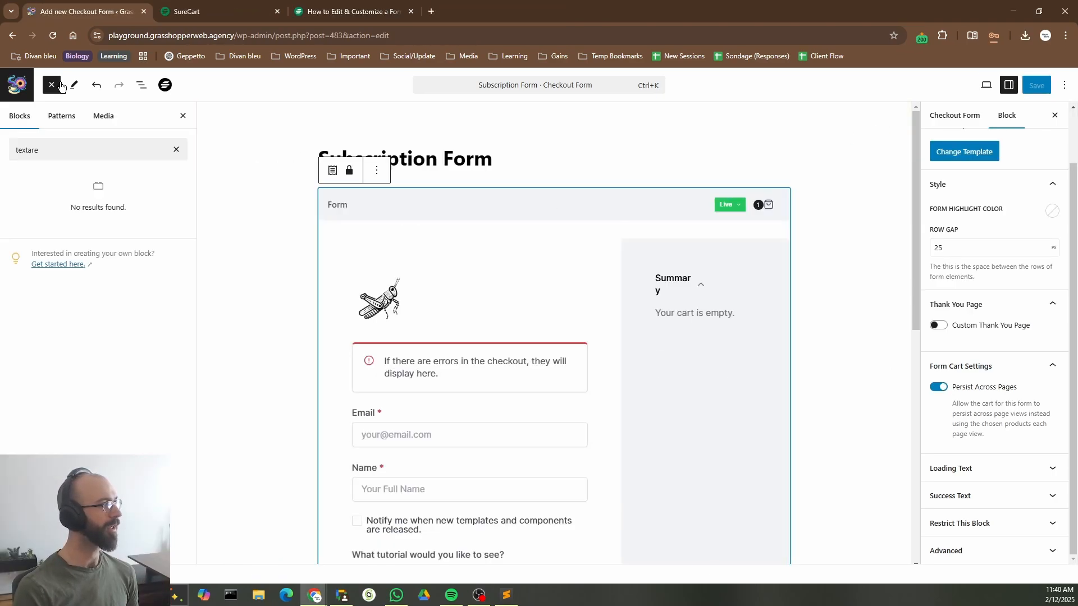
left_click(4, 85)
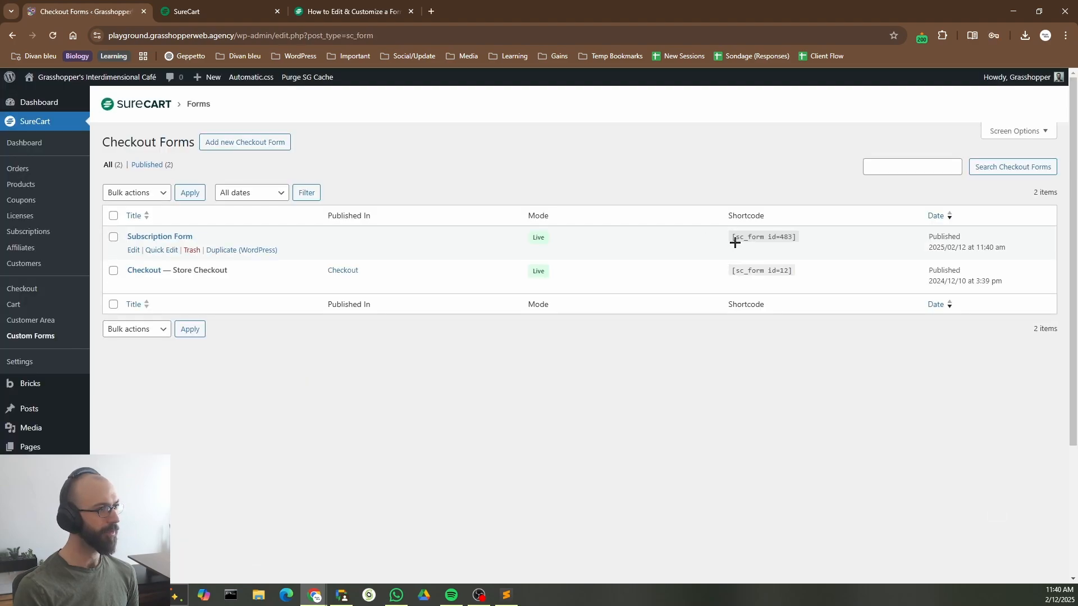
left_click_drag(733, 237, 799, 237)
key("ctrl+c")
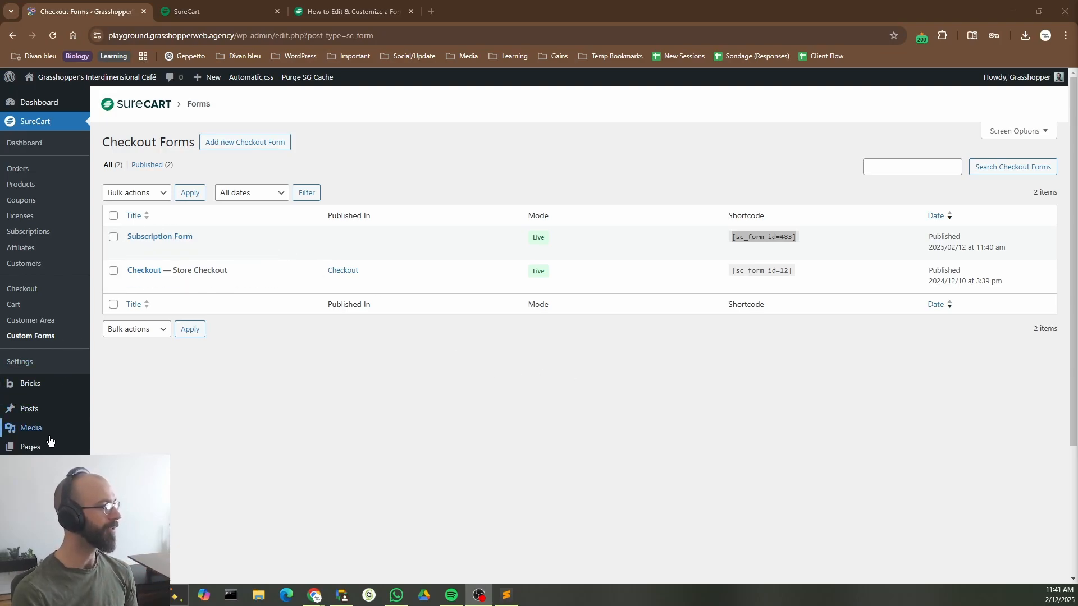
Go to the site's Pages list and inspect the store Checkout page's form in a separate browser tab.
left_click(35, 446)
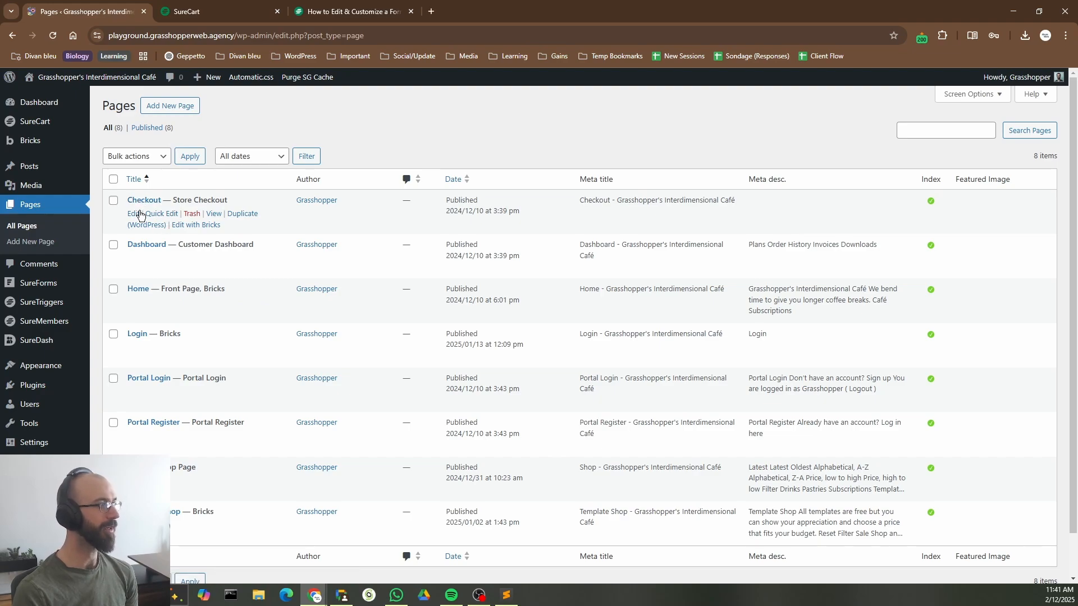
right_click(140, 205)
left_click(163, 212)
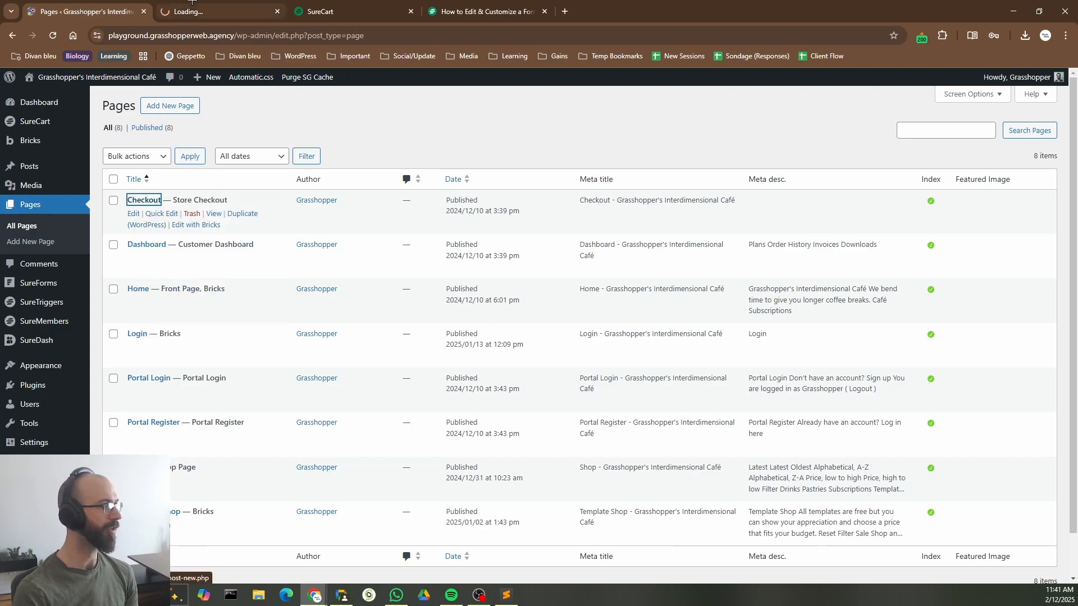
left_click(216, 12)
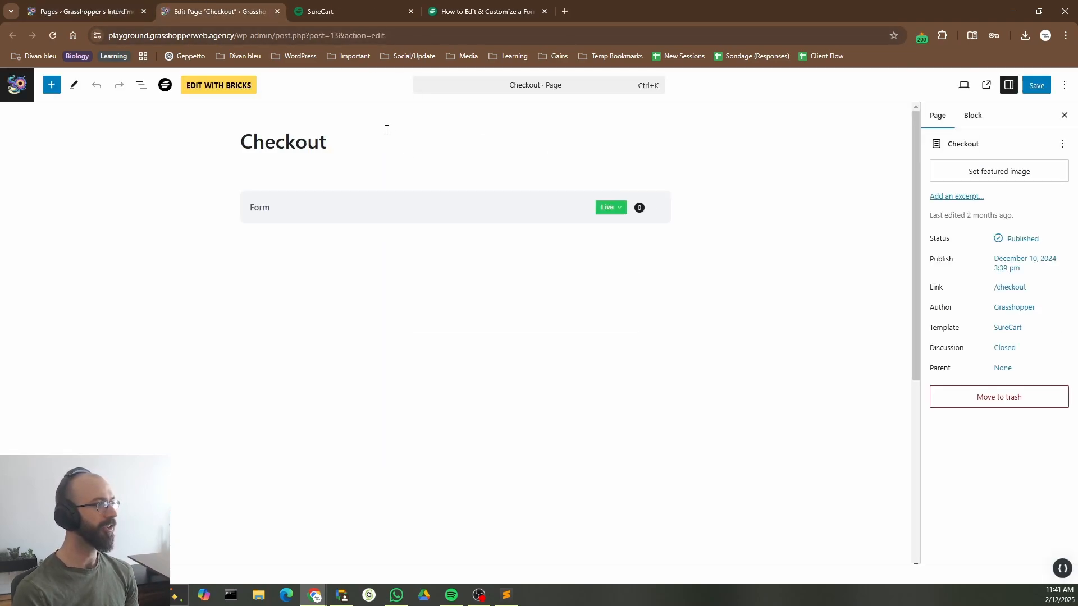
left_click(328, 214)
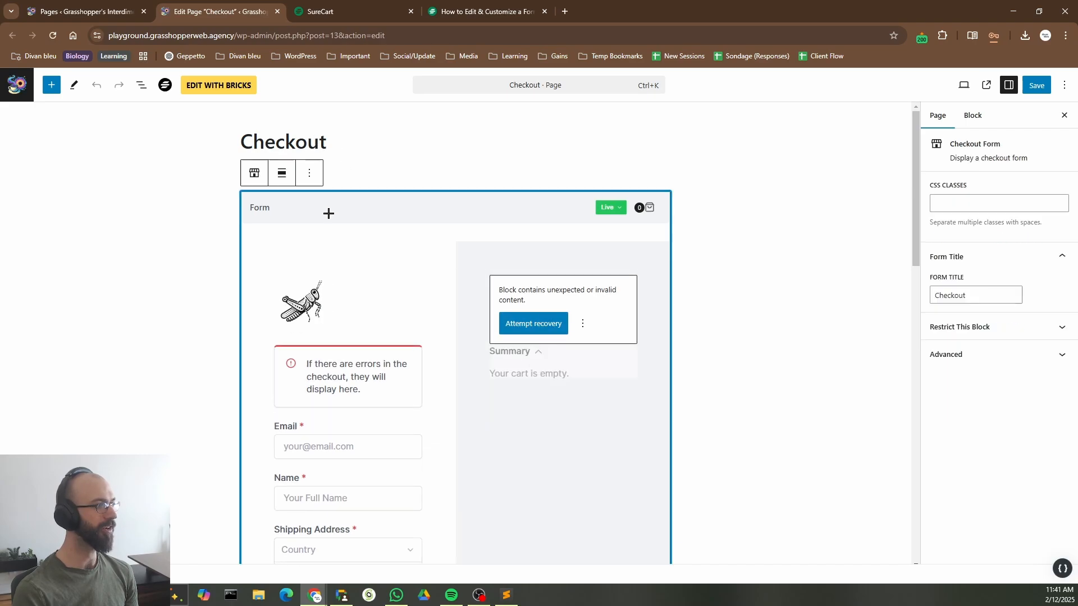
scroll(498, 298, "down", 7)
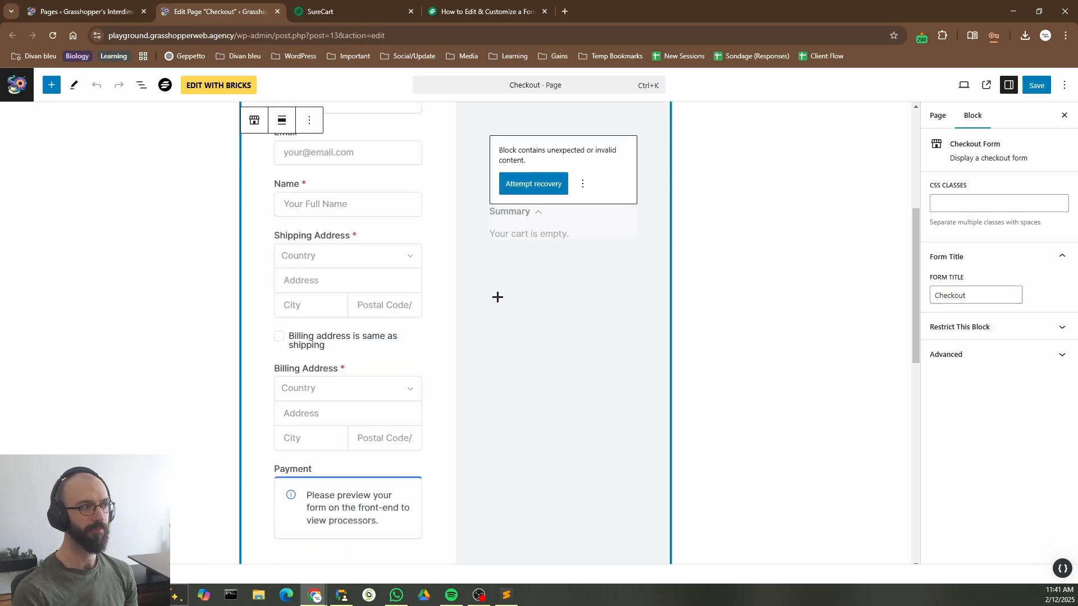
scroll(498, 299, "up", 7)
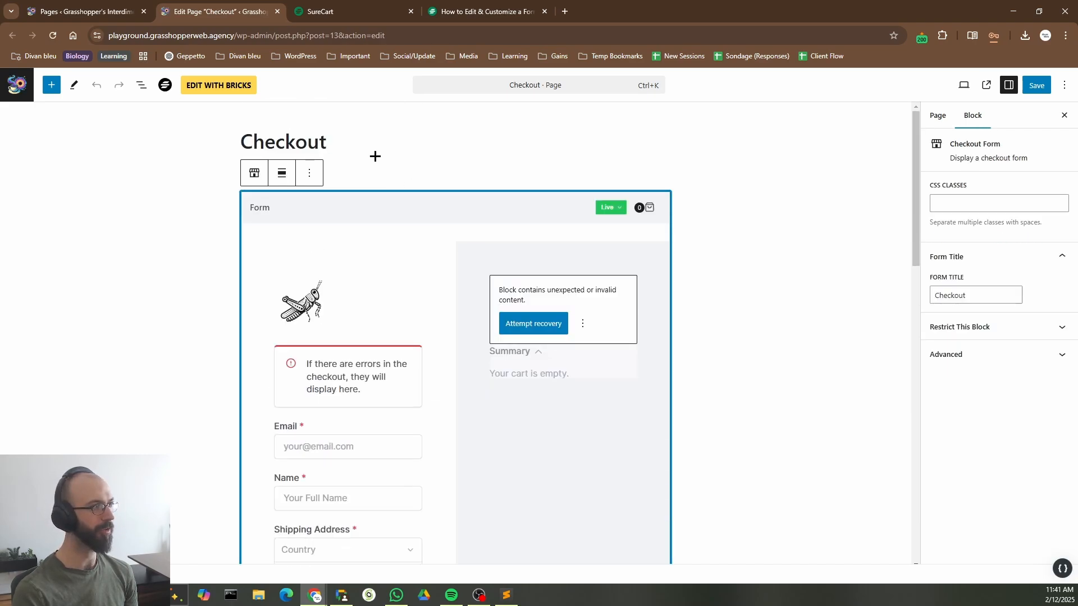
left_click(277, 11)
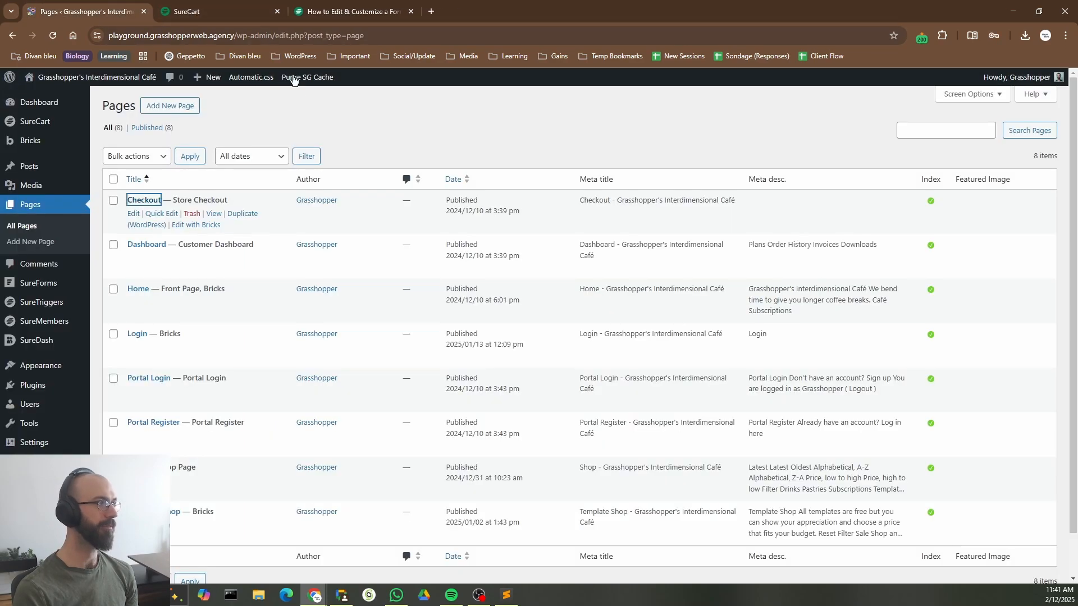
Create a new page titled "Subscription Checkout".
left_click(180, 106)
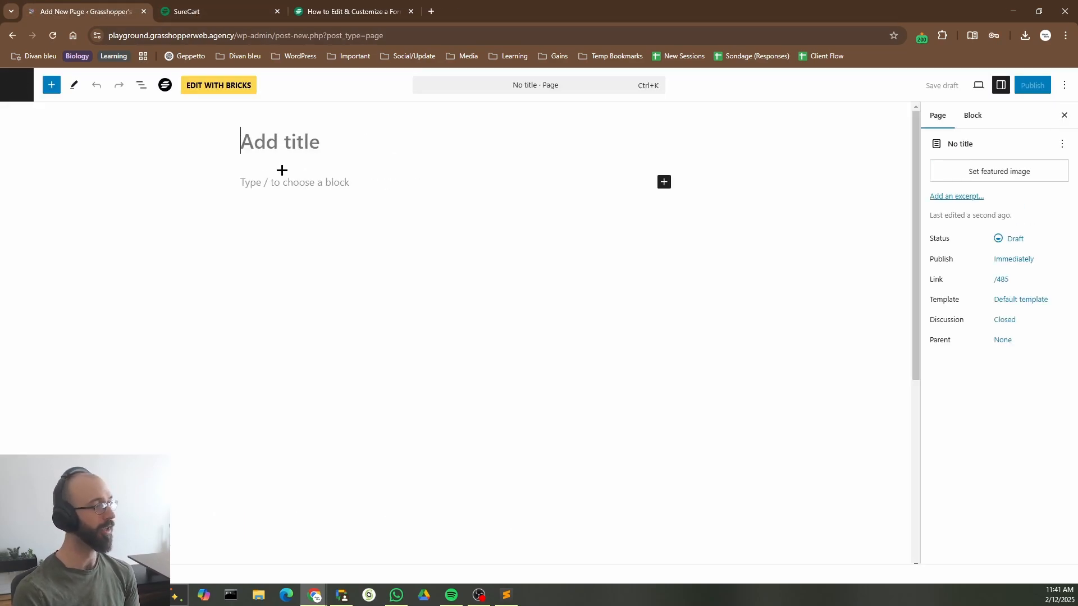
type("Subsc")
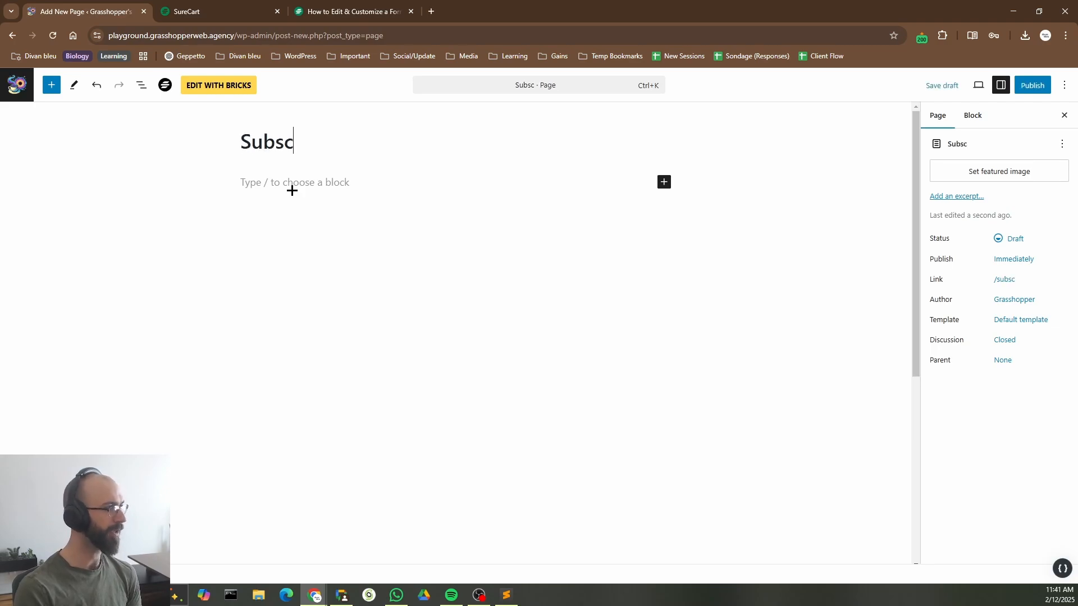
type("ription Checkout")
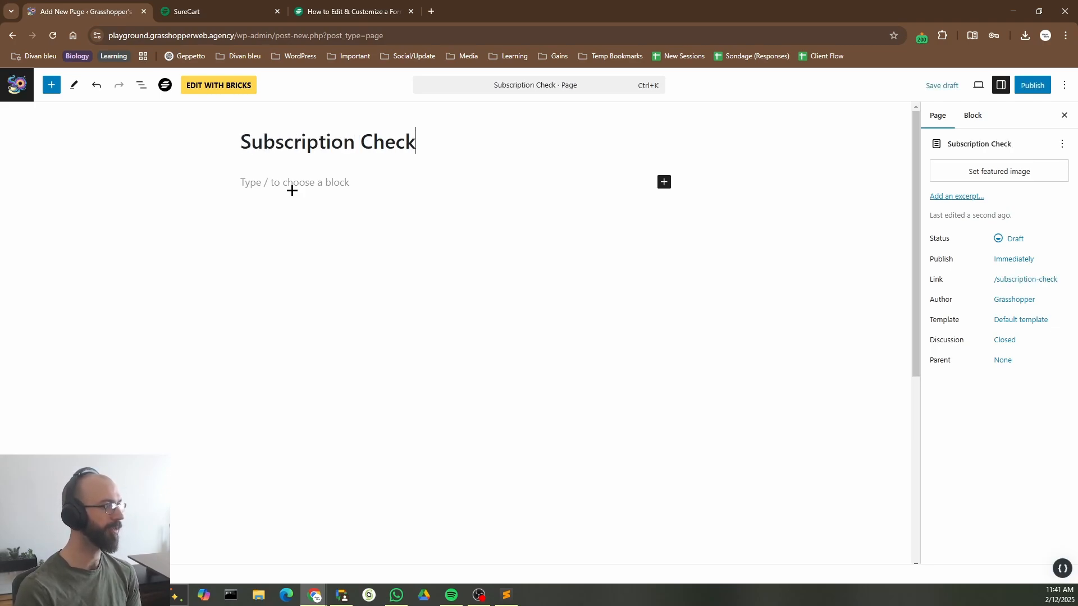
Insert a Shortcode block below the page title and paste [sc_form id=483] into it.
left_click(277, 183)
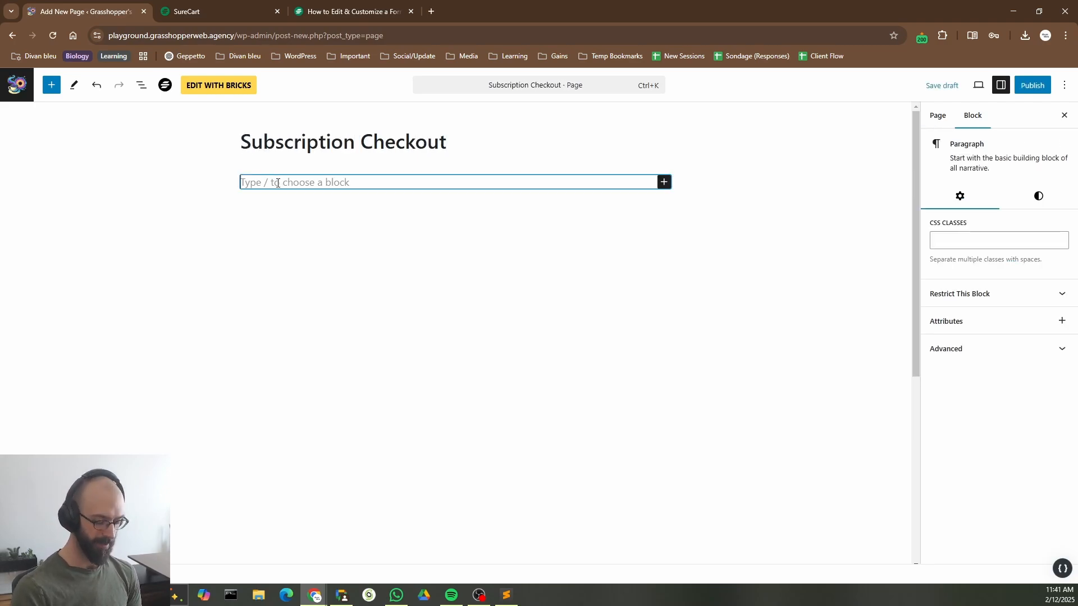
type("/")
key("Return")
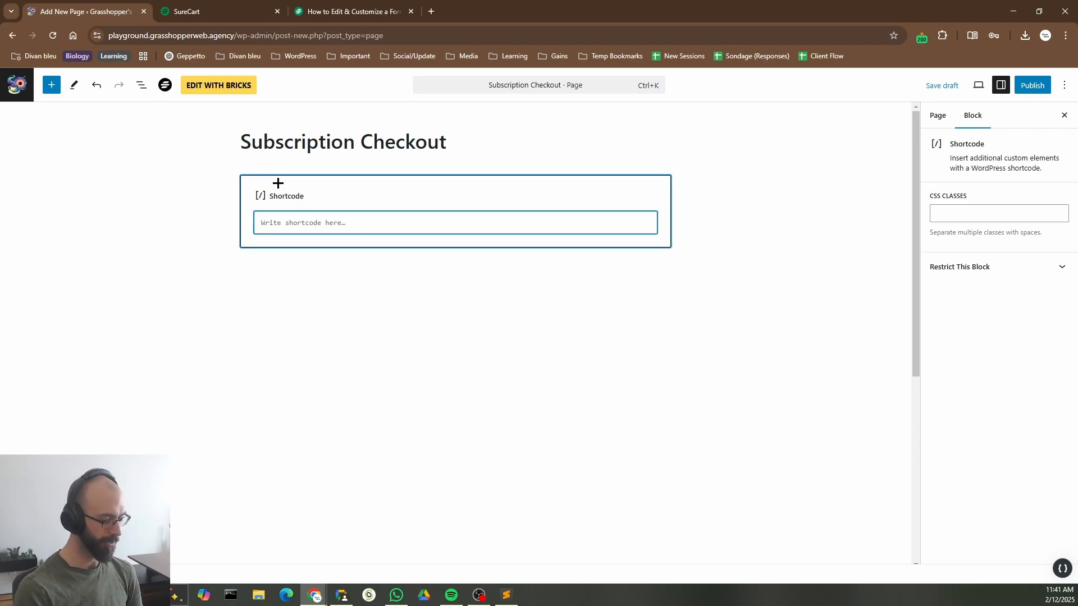
key("ctrl+v")
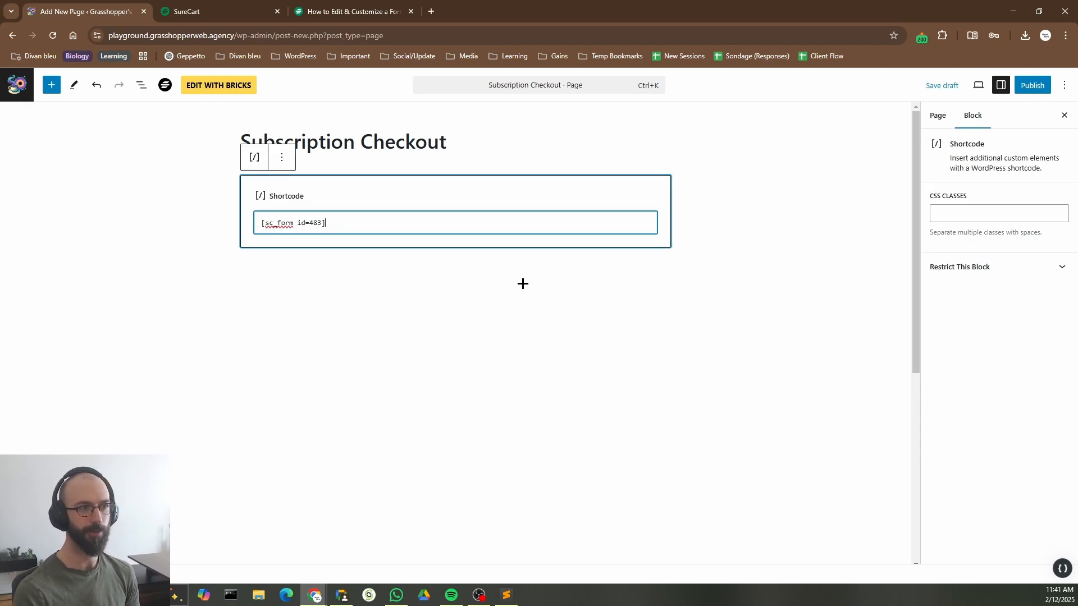
Publish the Subscription Checkout page and view it live, highlighting its page heading.
left_click(1029, 90)
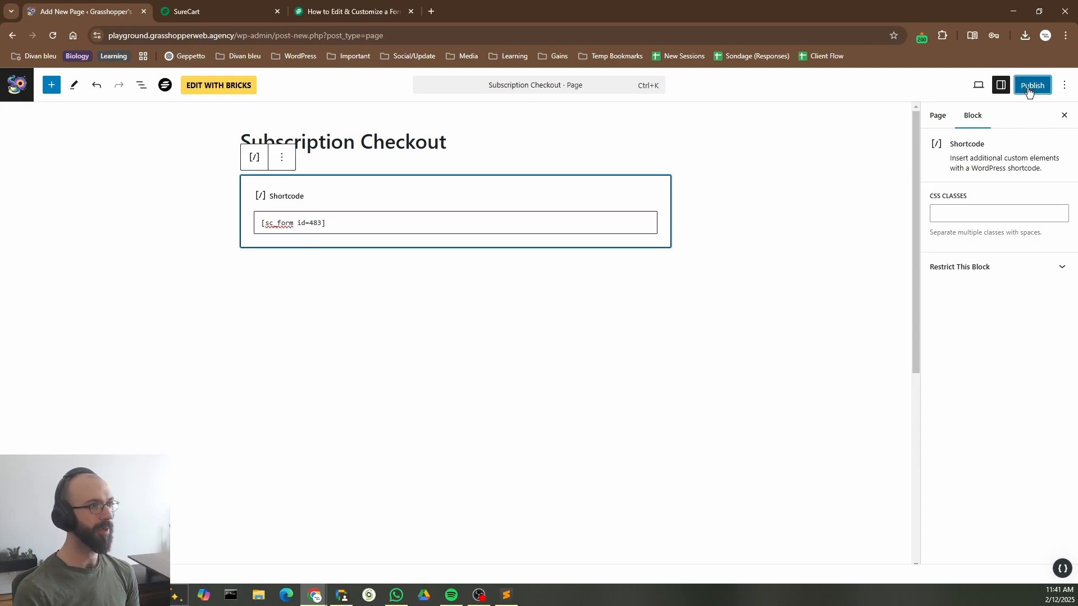
left_click(1032, 85)
left_click(951, 218)
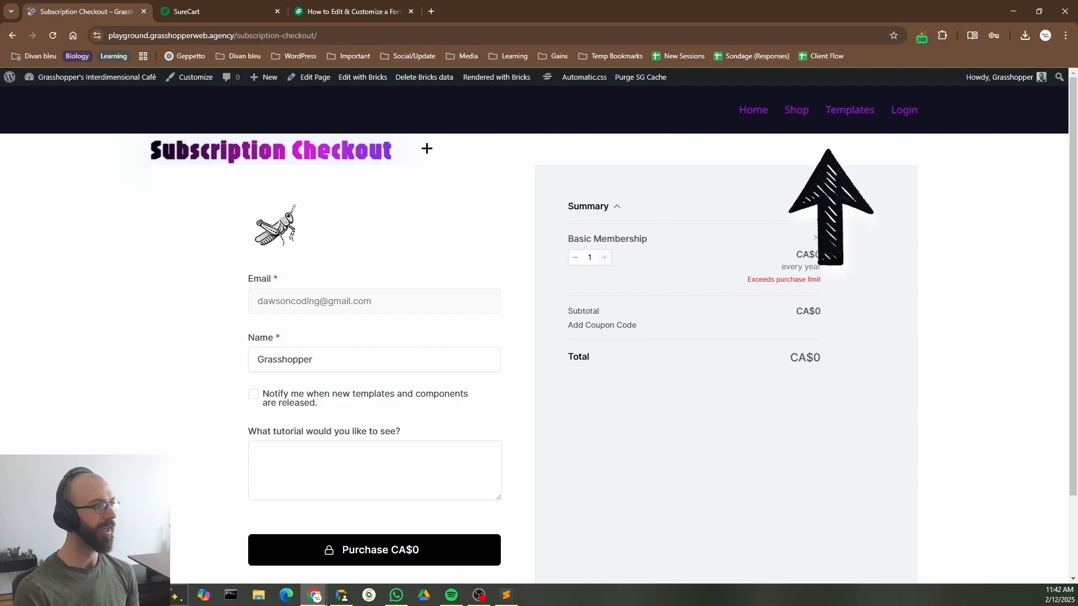
left_click_drag(426, 148, 142, 147)
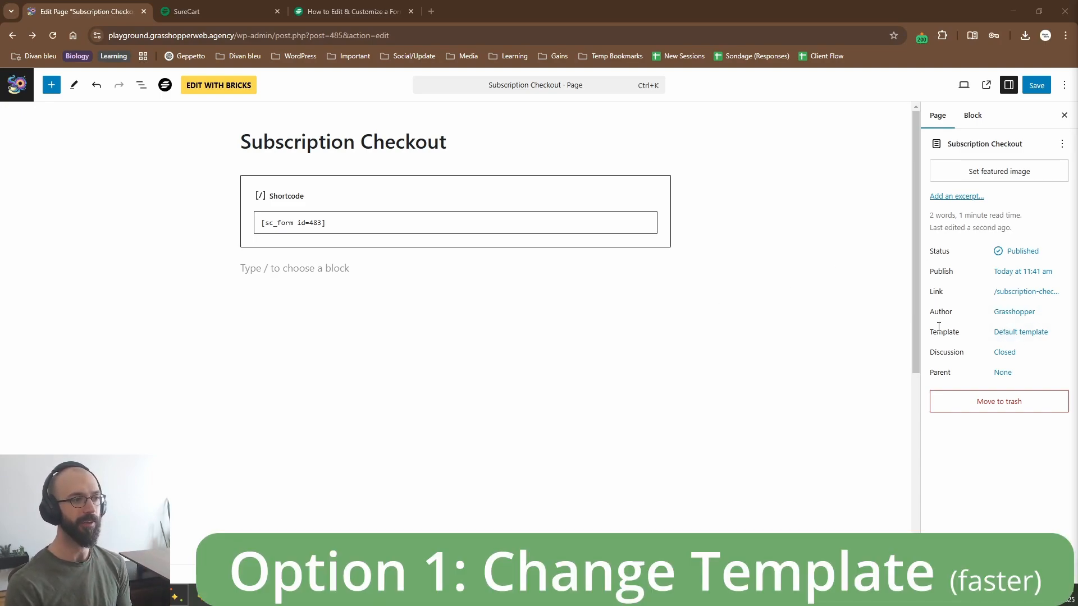
Change the Subscription Checkout page's template to SureCart and save the page.
left_click(1021, 332)
left_click(983, 420)
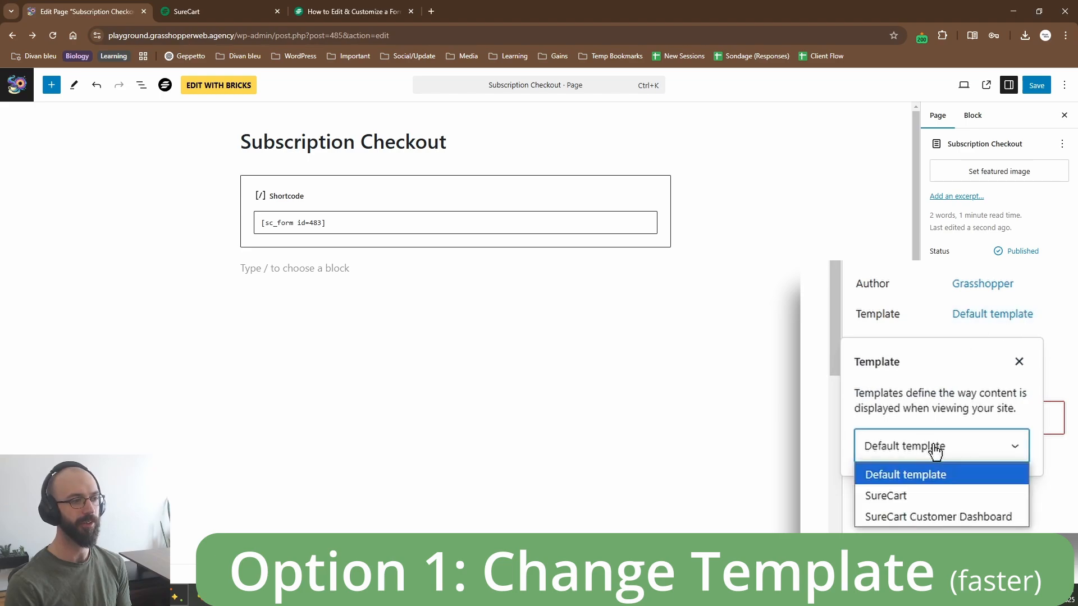
left_click(905, 495)
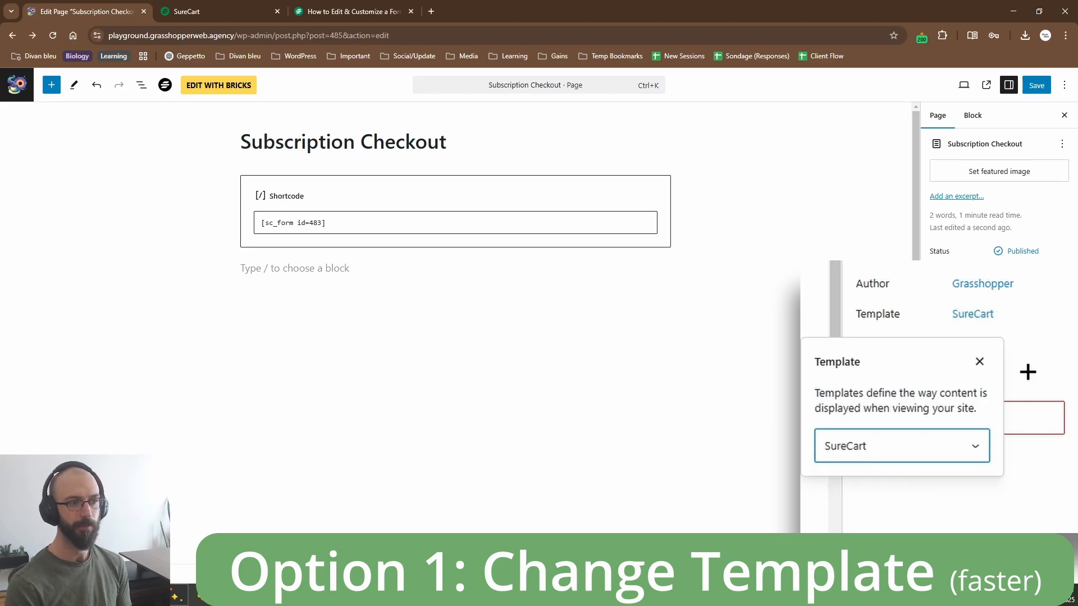
left_click(765, 337)
left_click(1035, 85)
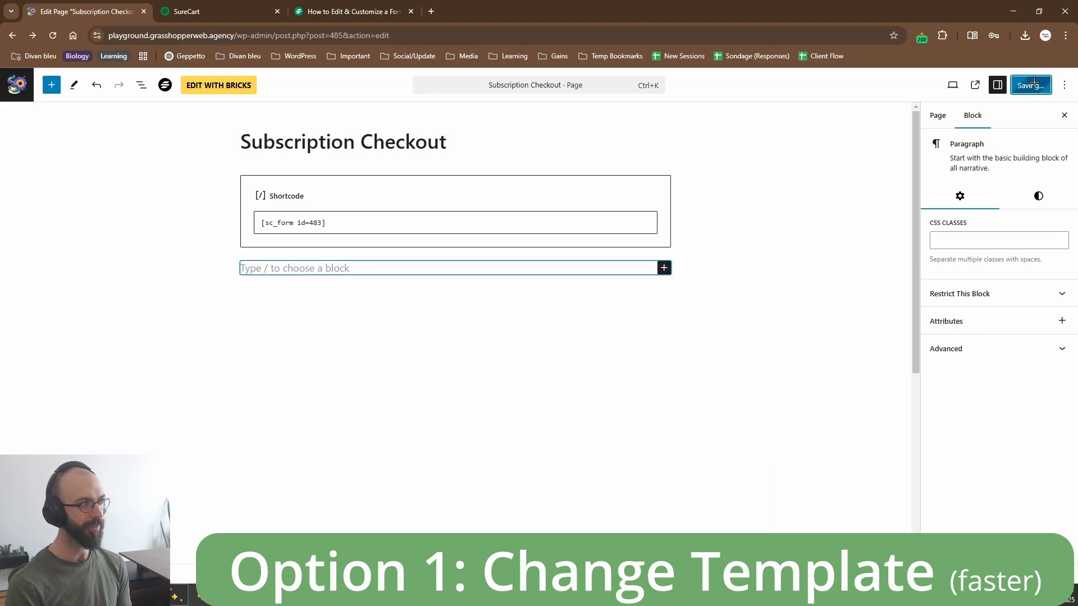
View the live Subscription Checkout page in a separate browser tab, review its layout and close that tab.
left_click(975, 85)
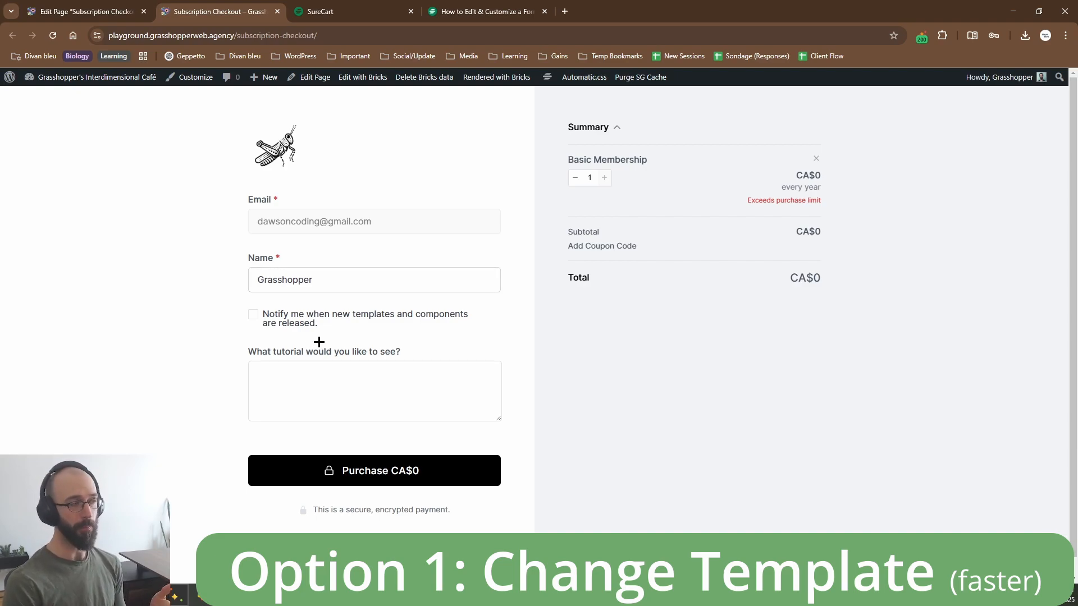
scroll(671, 391, "down", 1)
scroll(511, 296, "up", 1)
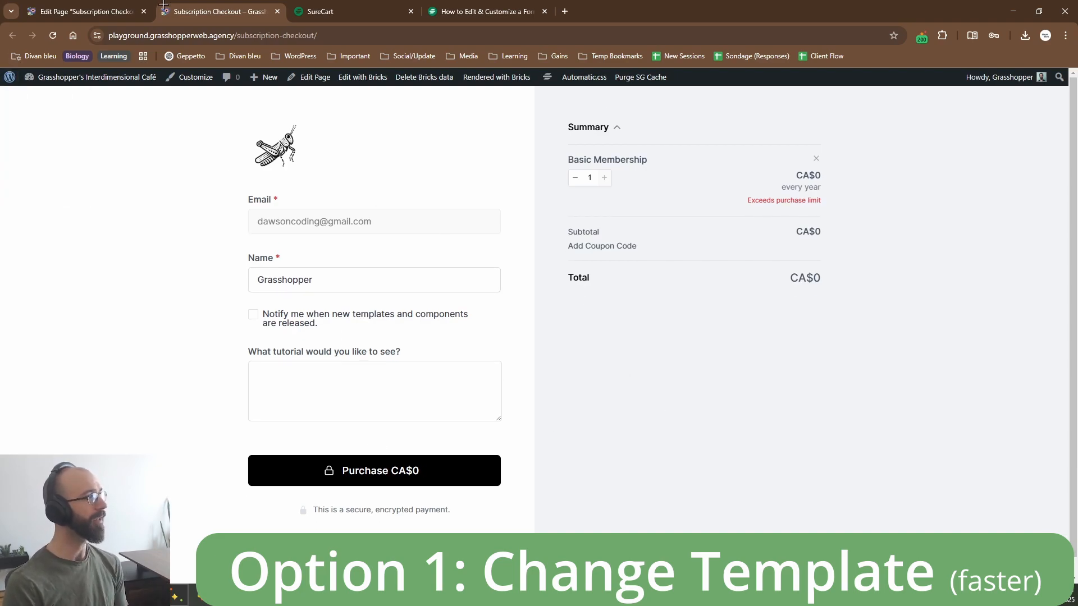
left_click(277, 10)
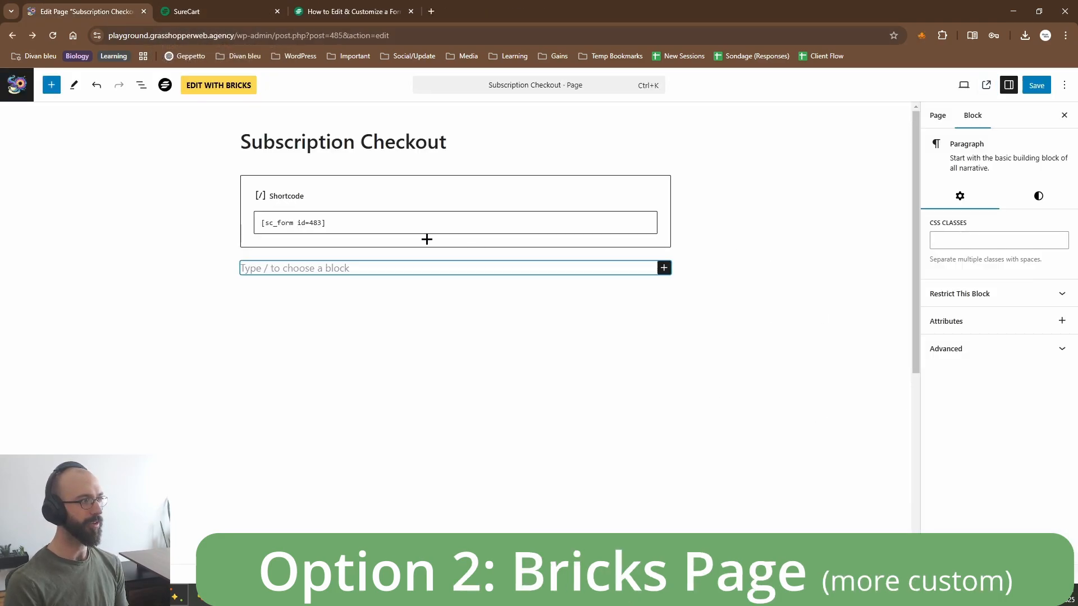
Copy the shortcode [sc_form id=483] from the Shortcode block and delete that block from the page.
left_click(366, 217)
left_click_drag(366, 217, 246, 225)
key("ctrl+c")
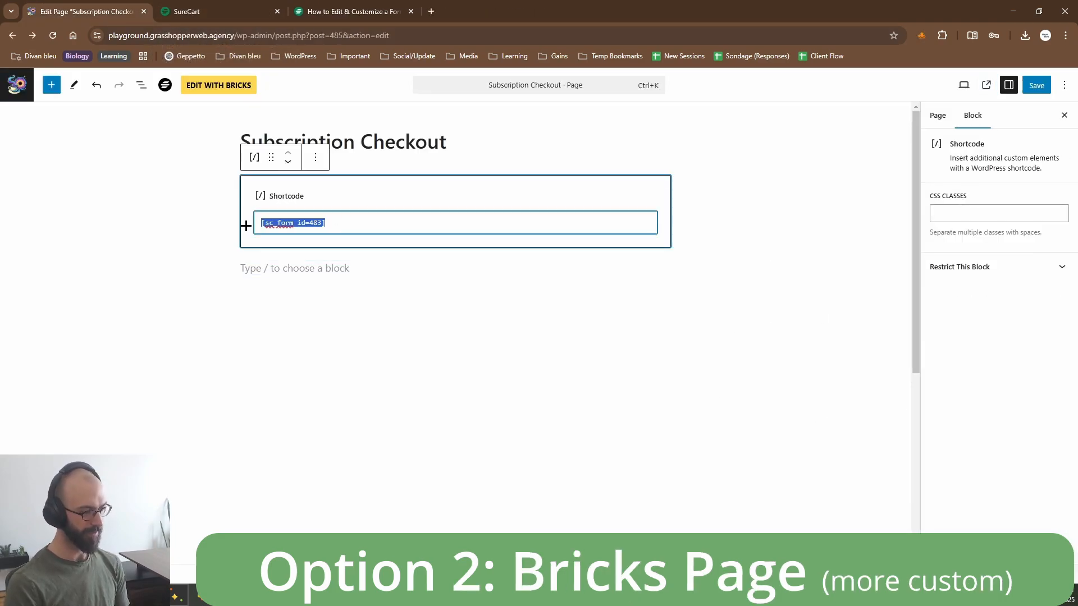
left_click(207, 233)
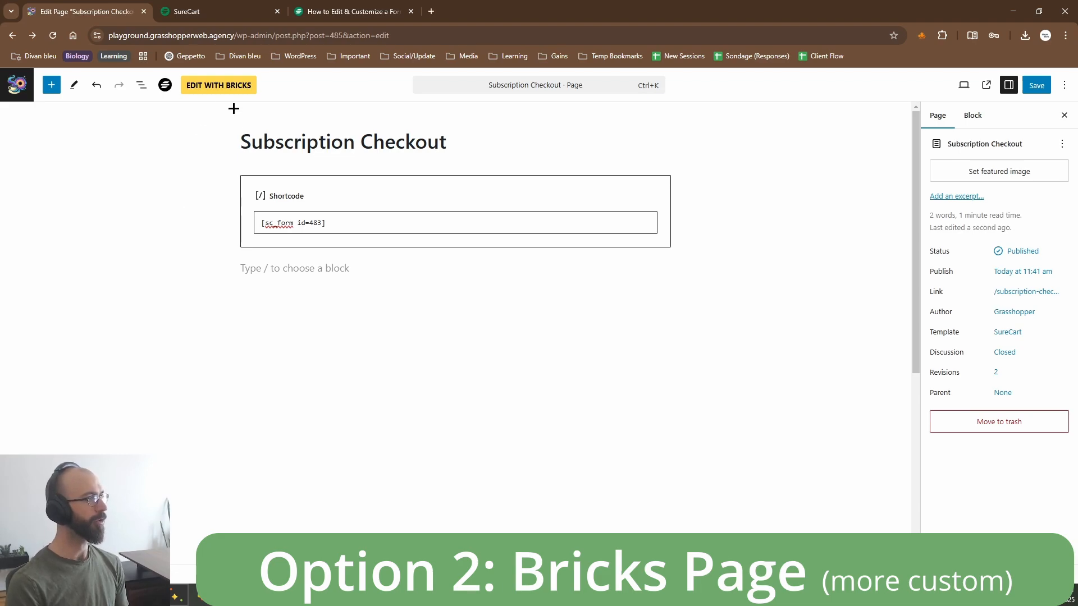
left_click(587, 189)
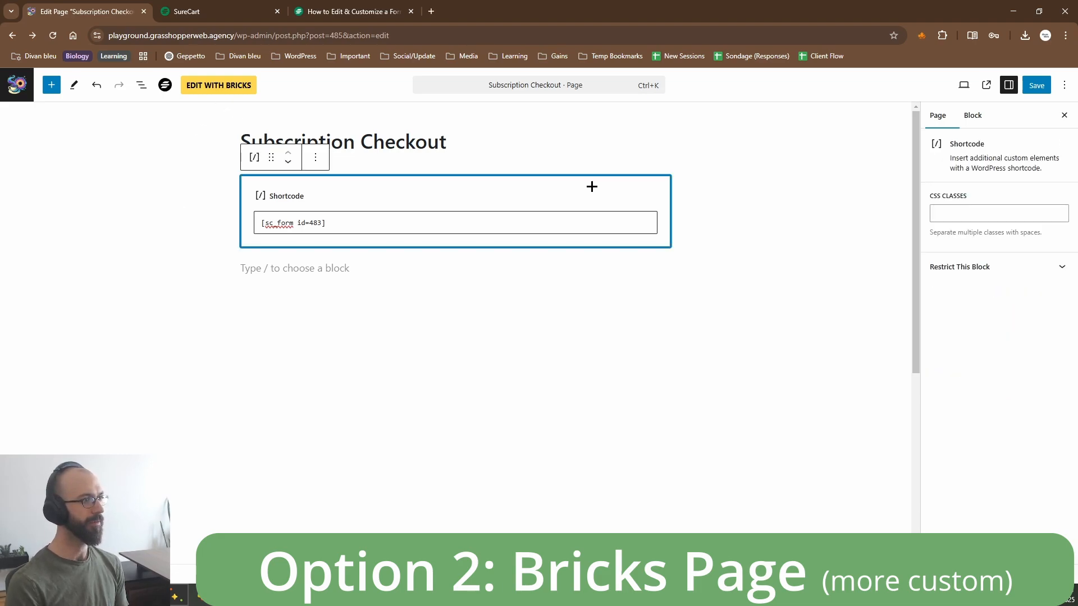
left_click(315, 157)
left_click(337, 395)
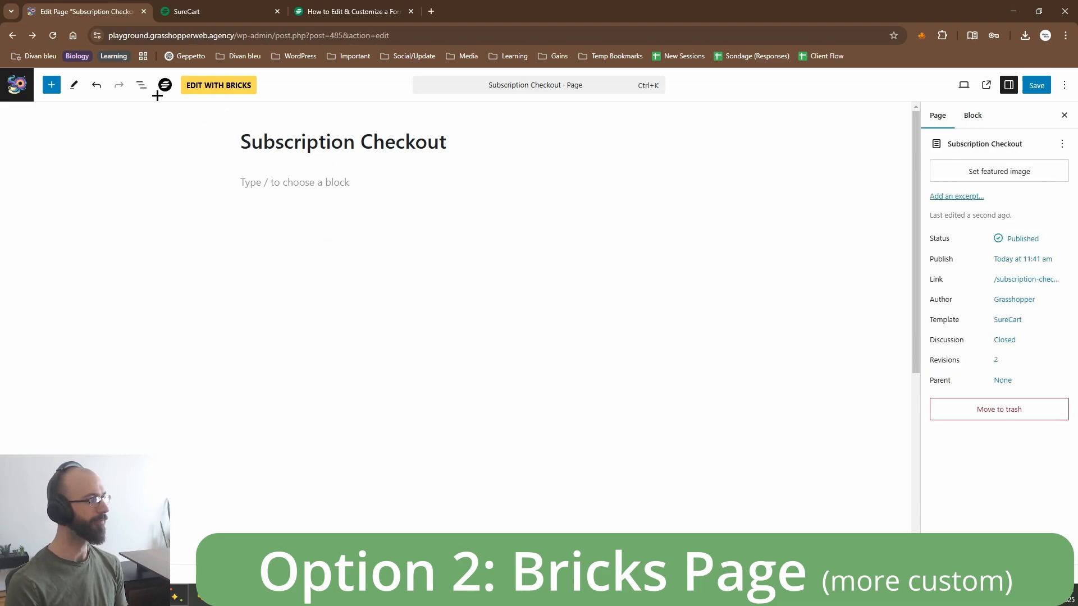
Open the page in the Bricks builder, add a new section and select its container.
left_click(237, 95)
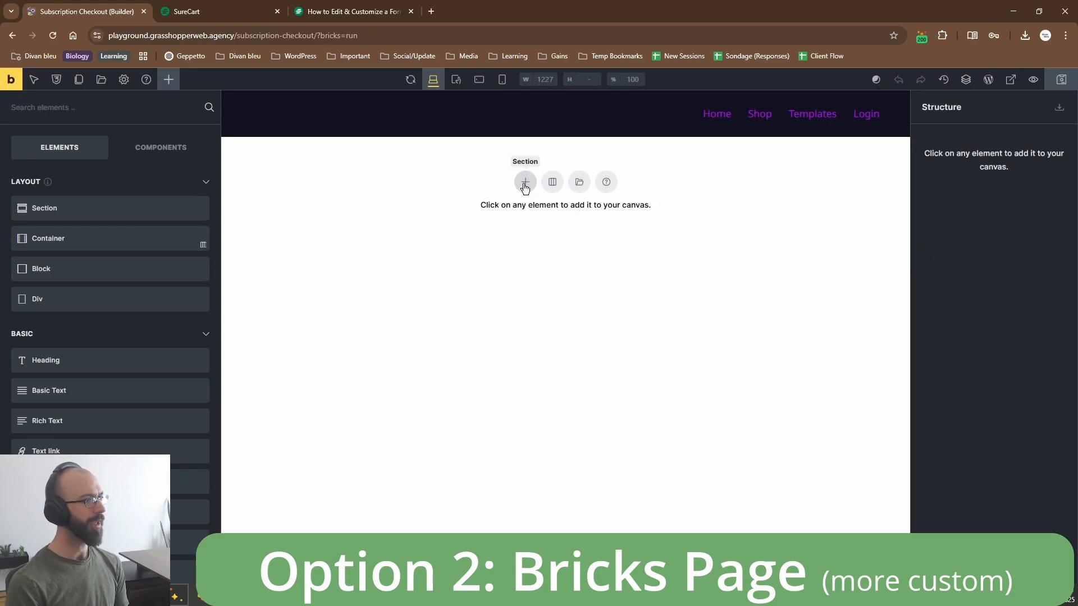
left_click(523, 184)
left_click(1008, 162)
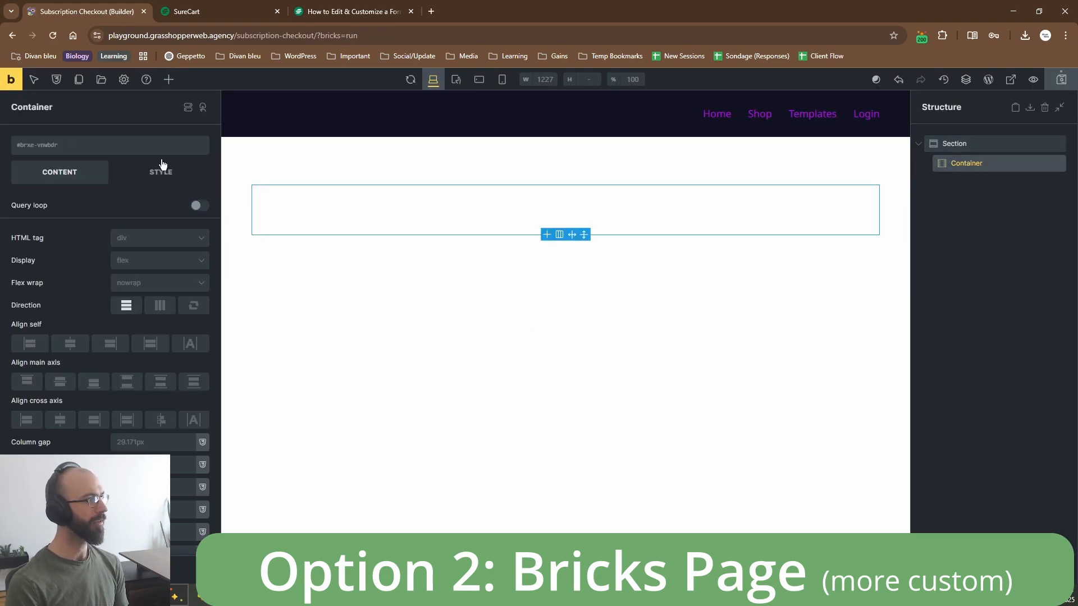
Add a Shortcode element inside the container and set its shortcode to [sc_form id=483].
left_click(169, 80)
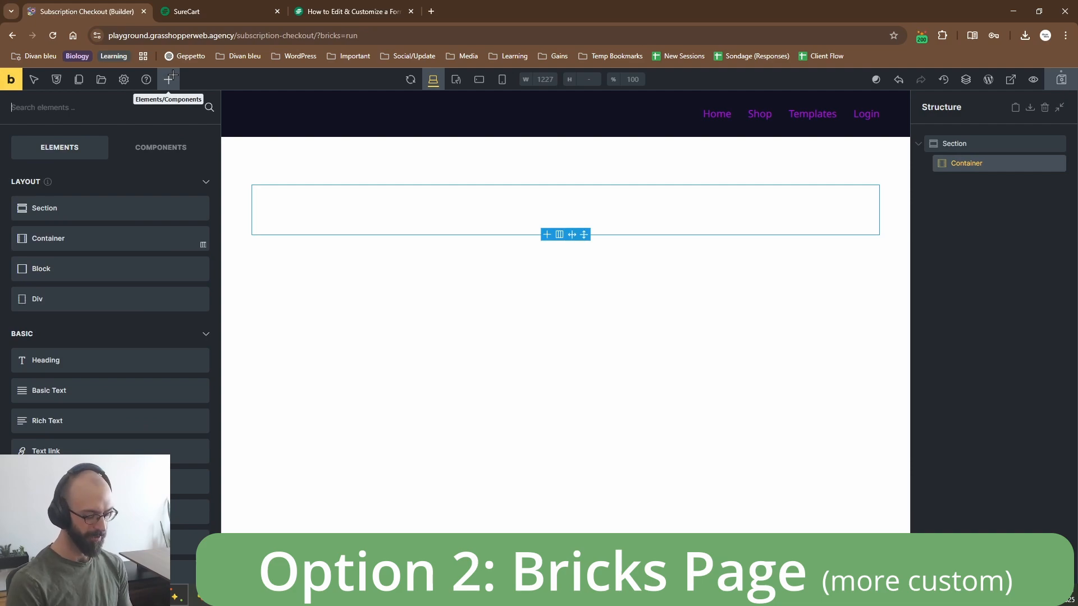
type("sho")
left_click(76, 193)
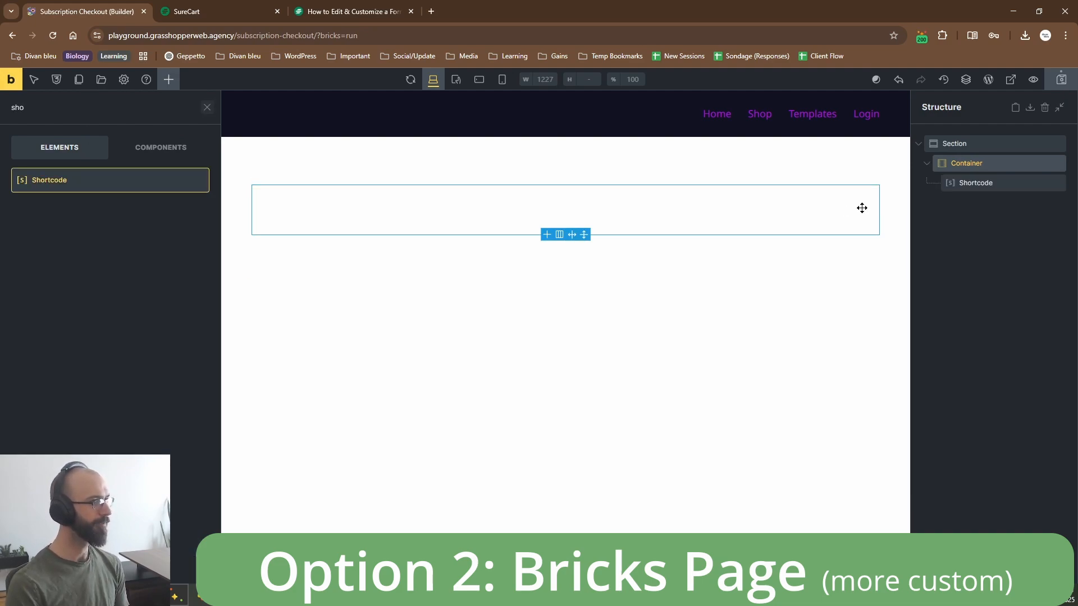
left_click(99, 262)
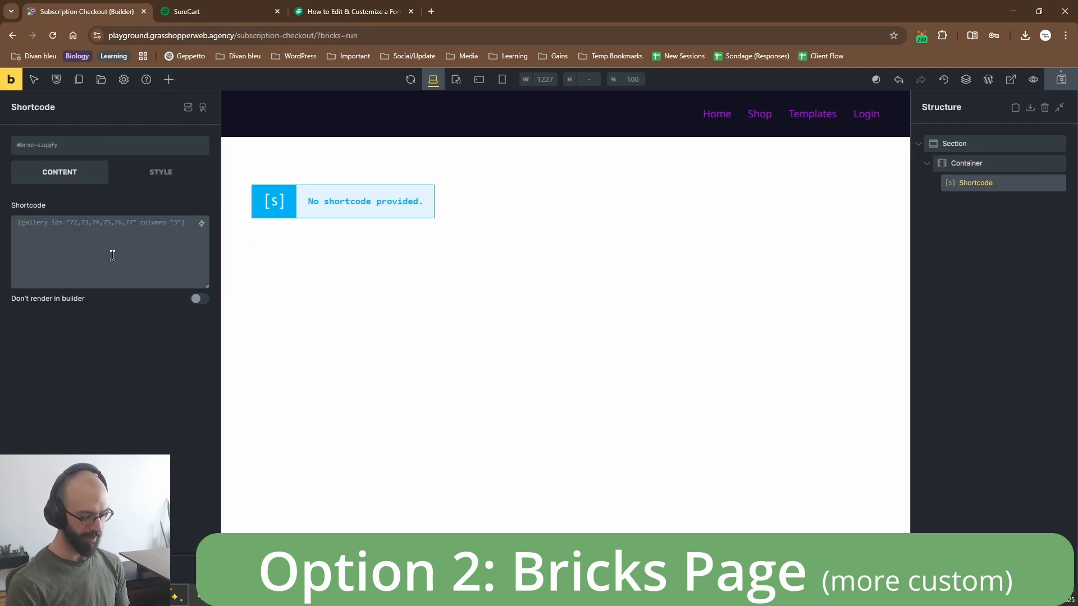
key("ctrl+v")
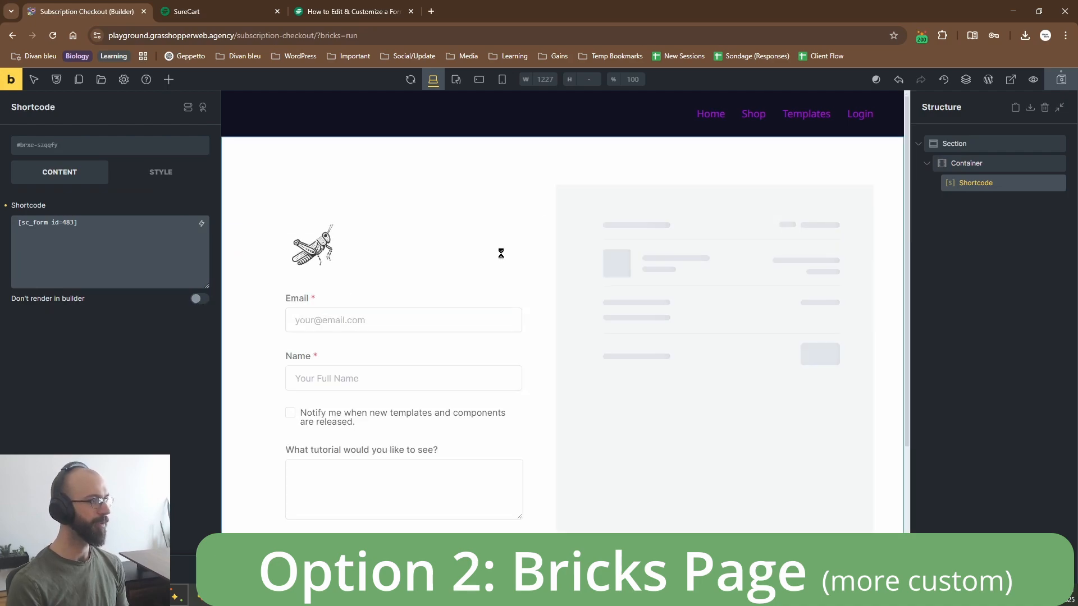
Set the section's padding to 0 on all four sides and save the page.
left_click(977, 144)
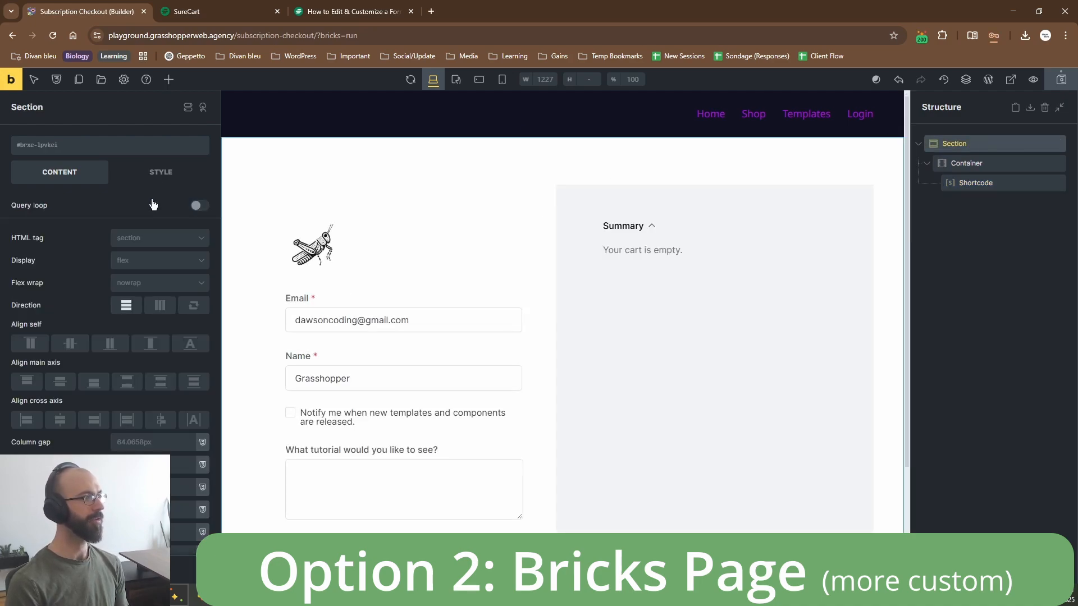
left_click(161, 172)
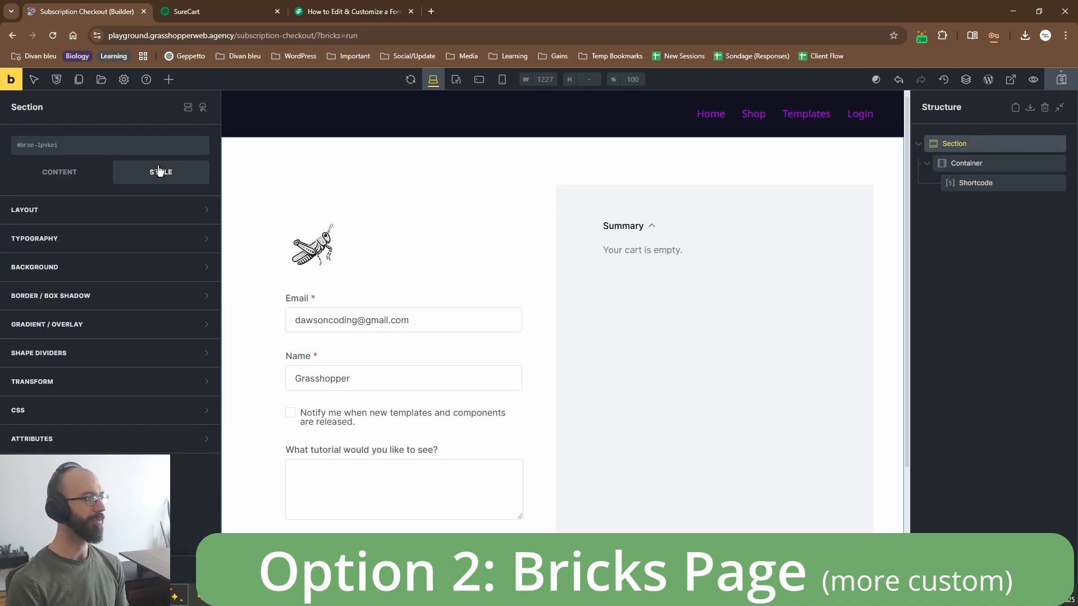
left_click(96, 218)
left_click(84, 368)
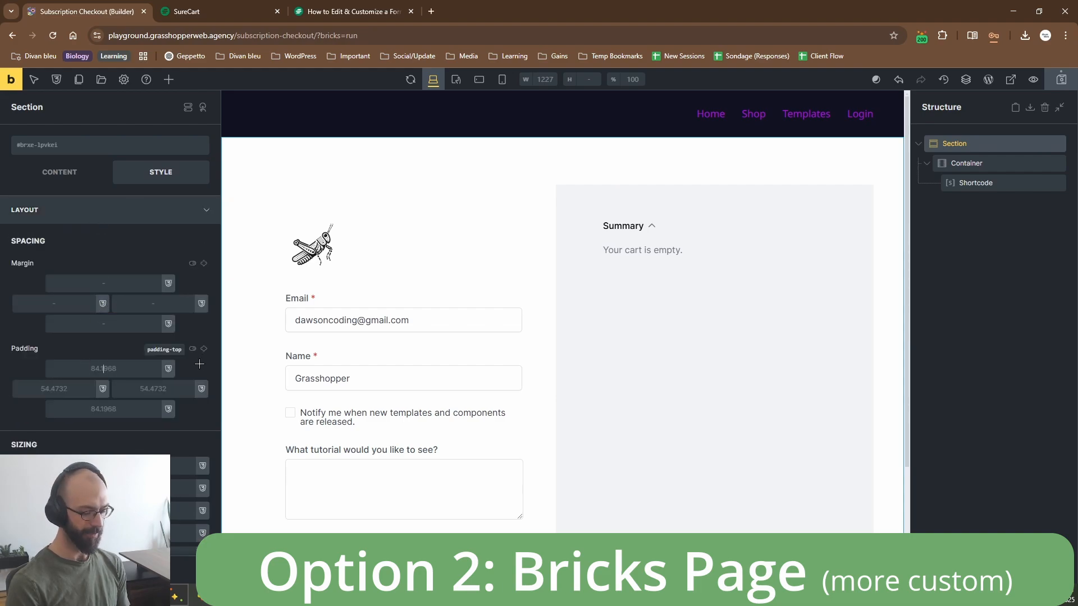
type("0")
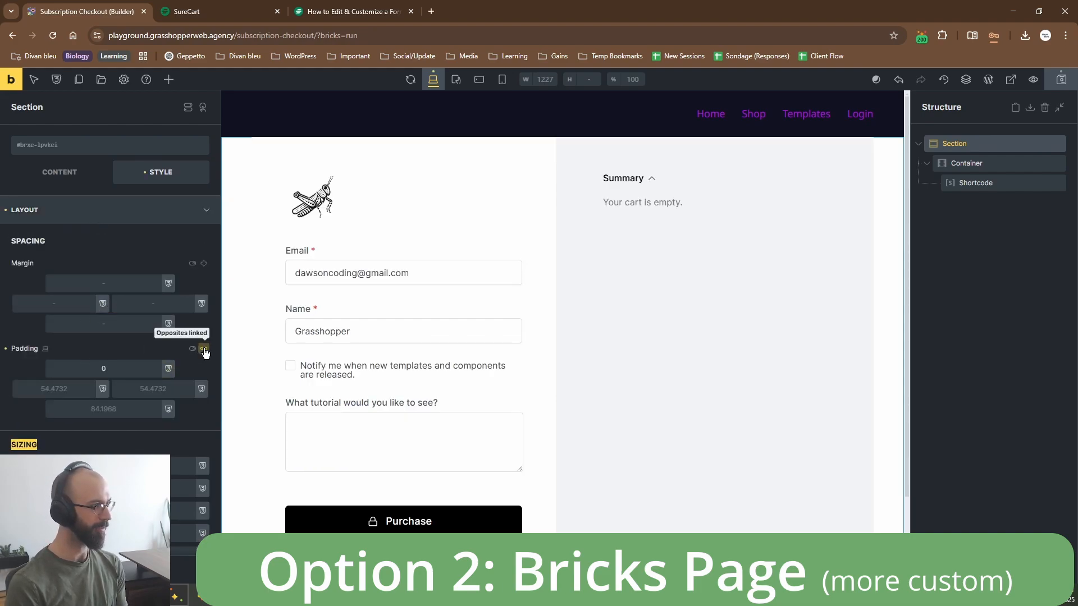
left_click(204, 350)
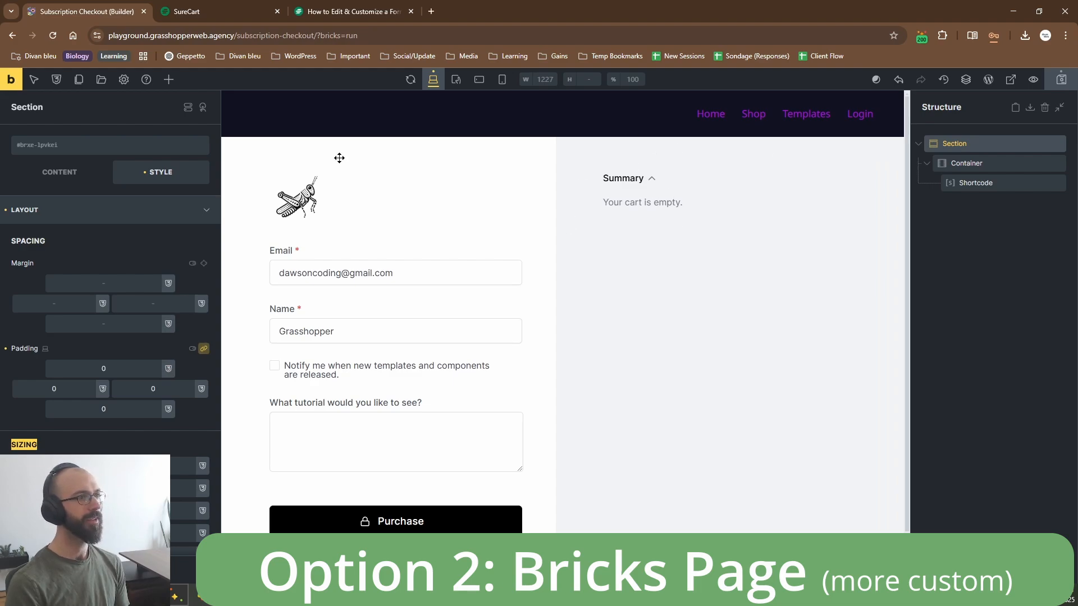
left_click(1061, 80)
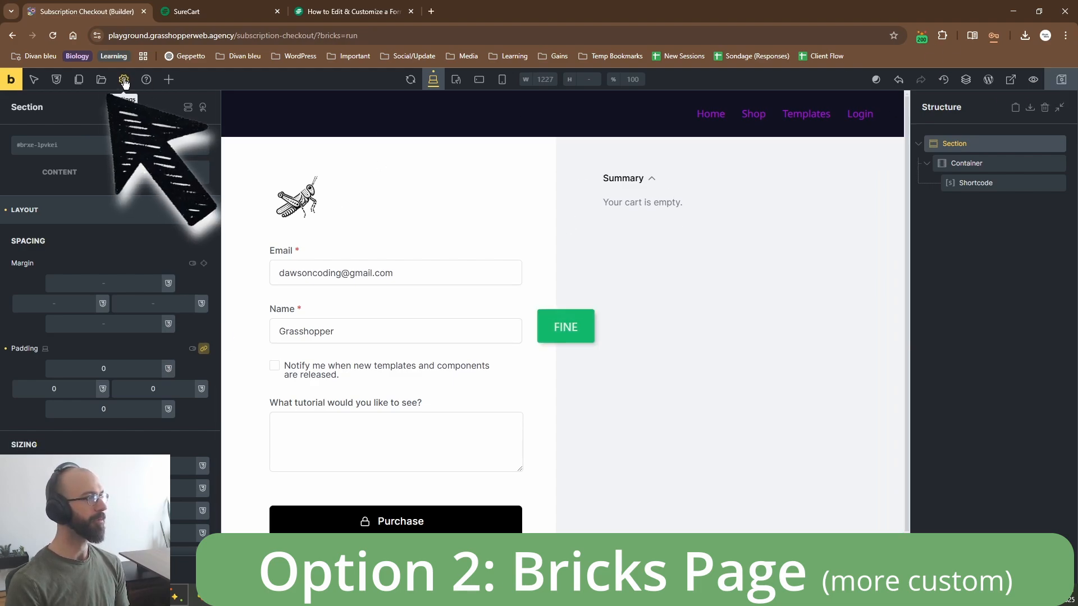
Open the Header template for editing in a new browser tab from the My templates library.
right_click(102, 85)
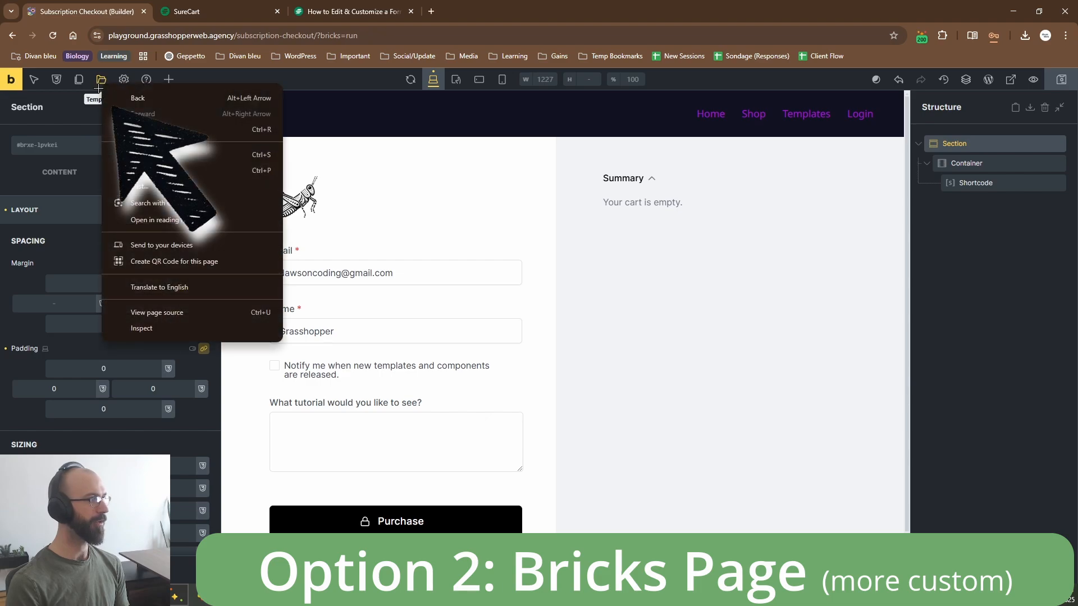
key("Escape")
left_click(101, 79)
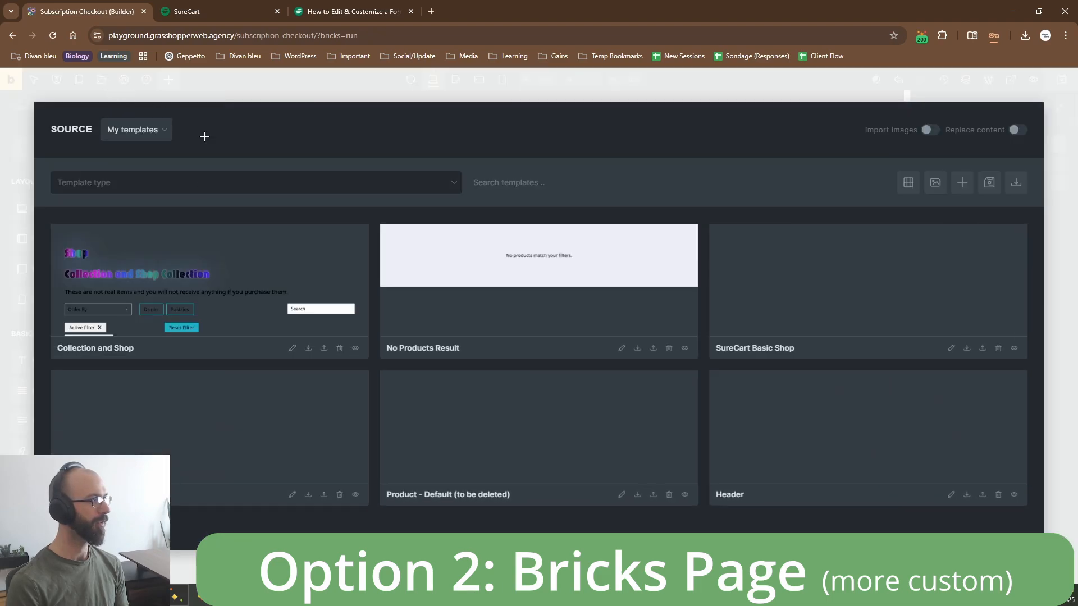
right_click(950, 494)
key("Escape")
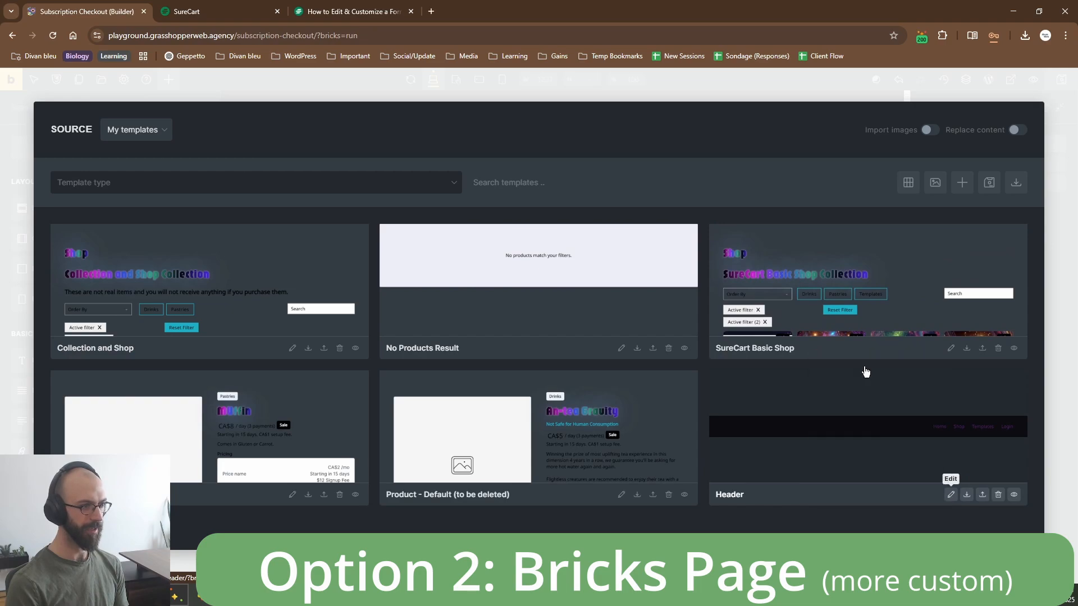
left_click(241, 11)
Add an Individual condition to the Header template that excludes the Subscription Checkout page, and save the template.
left_click(123, 80)
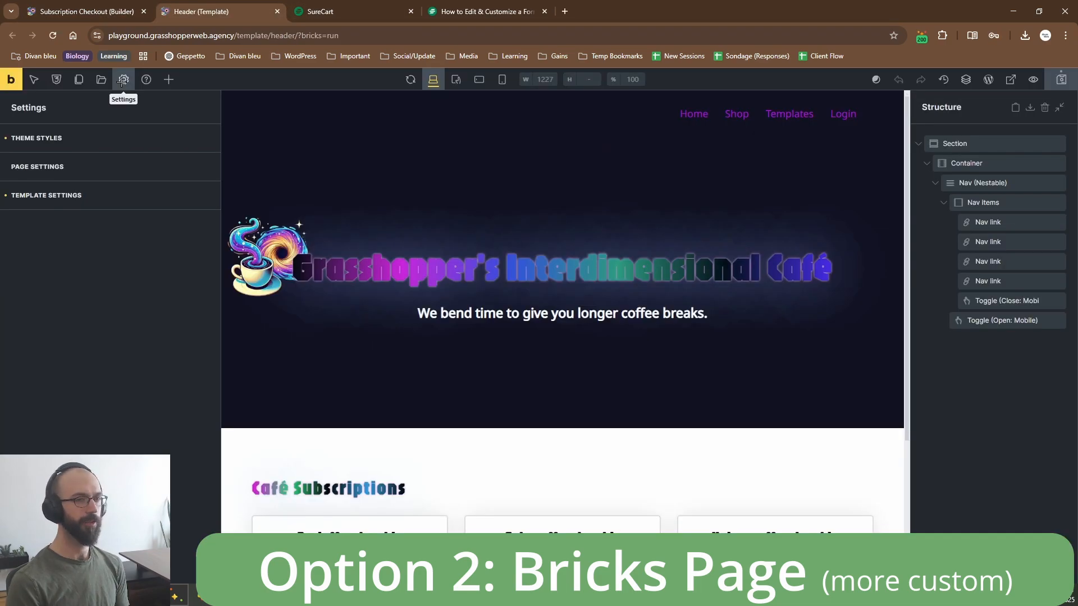
left_click(79, 195)
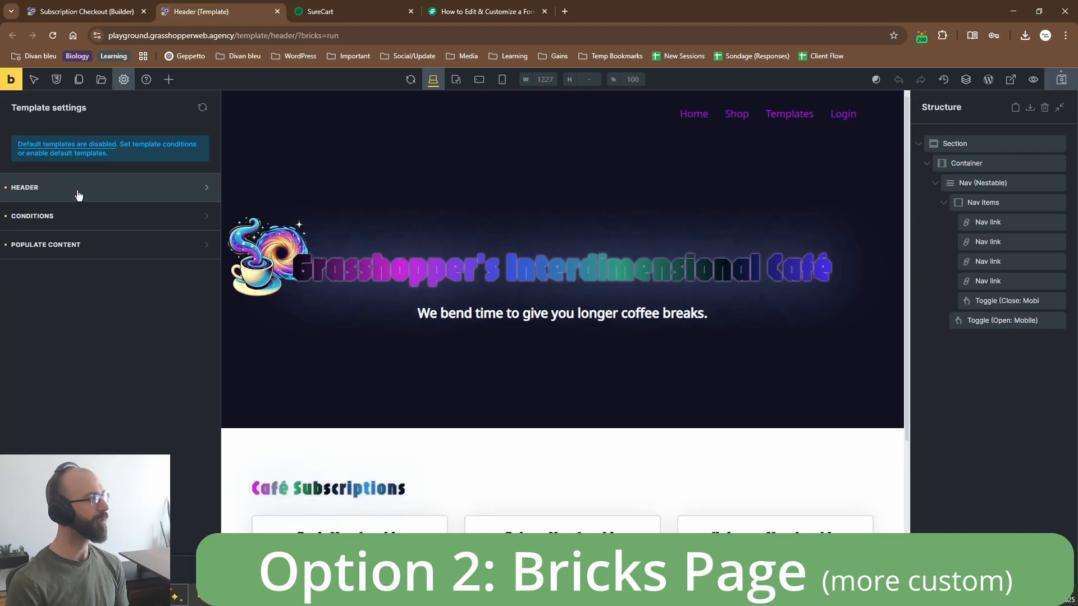
left_click(105, 218)
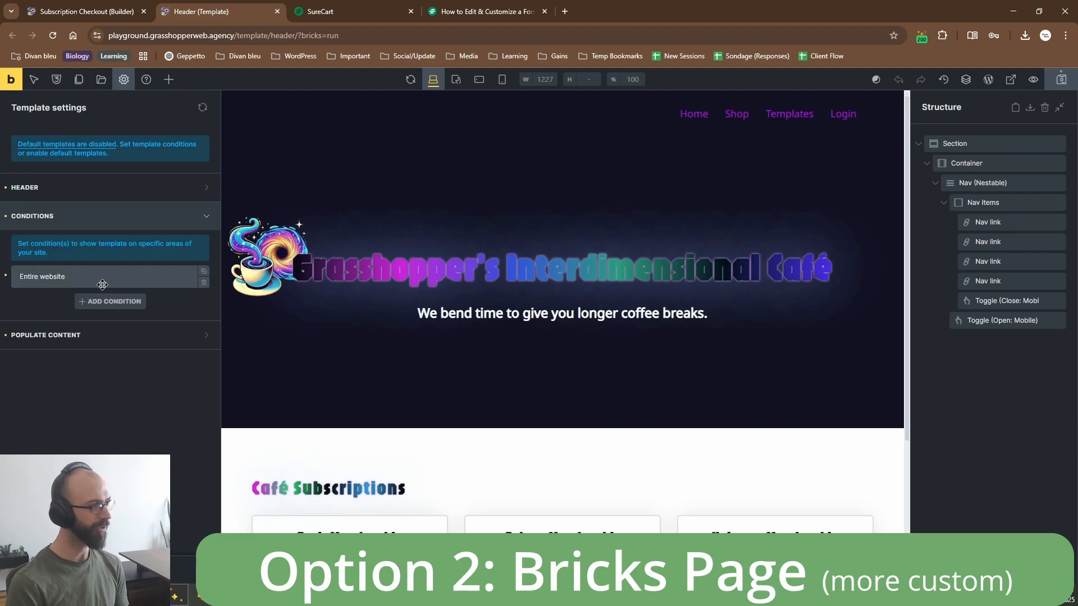
left_click(106, 302)
left_click(100, 328)
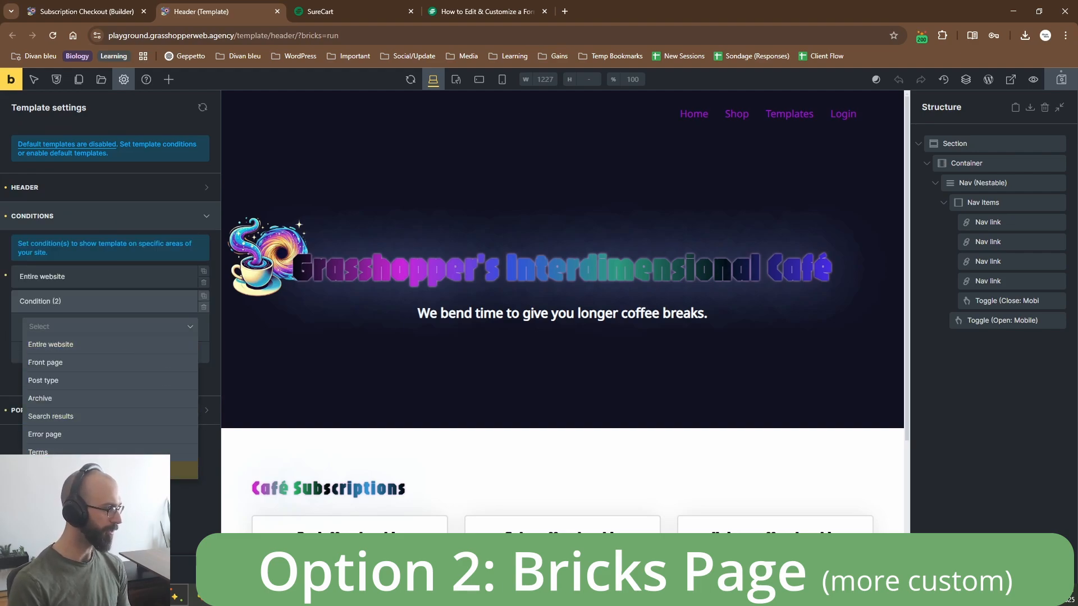
left_click(106, 471)
left_click(93, 368)
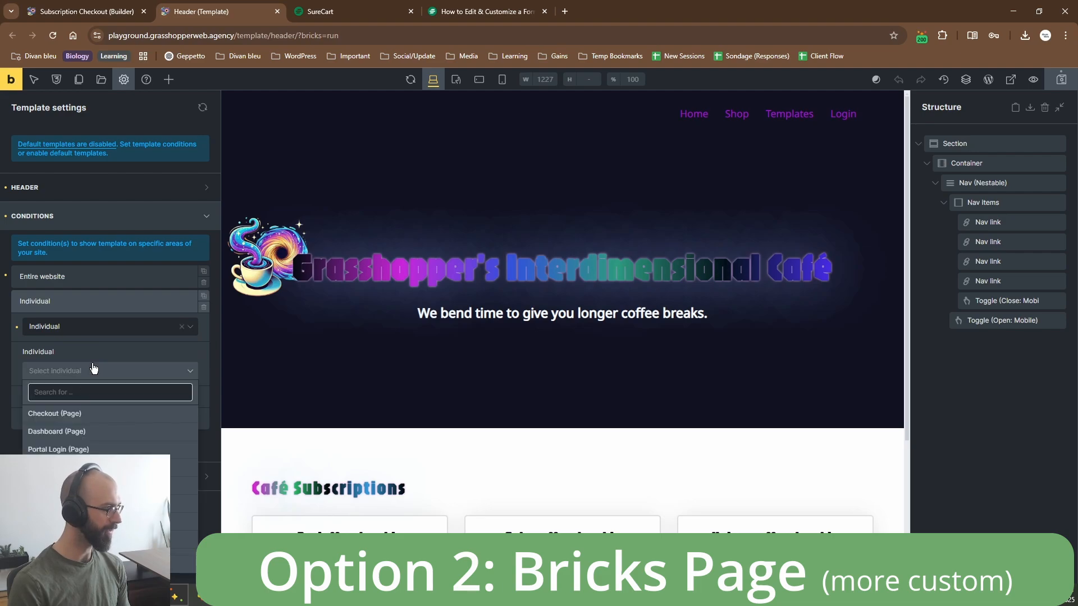
left_click(92, 564)
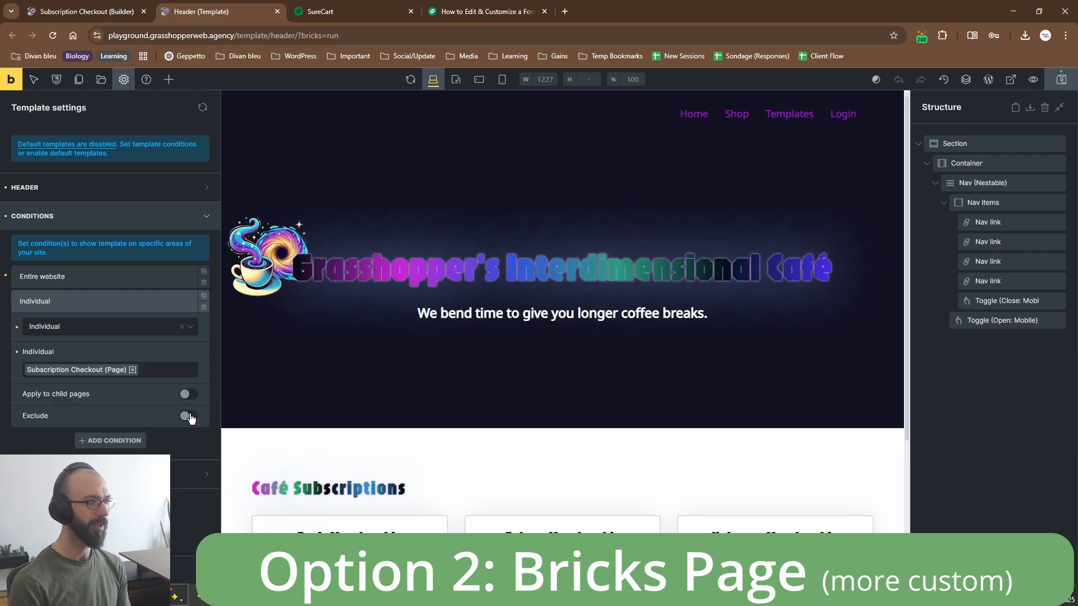
left_click(190, 416)
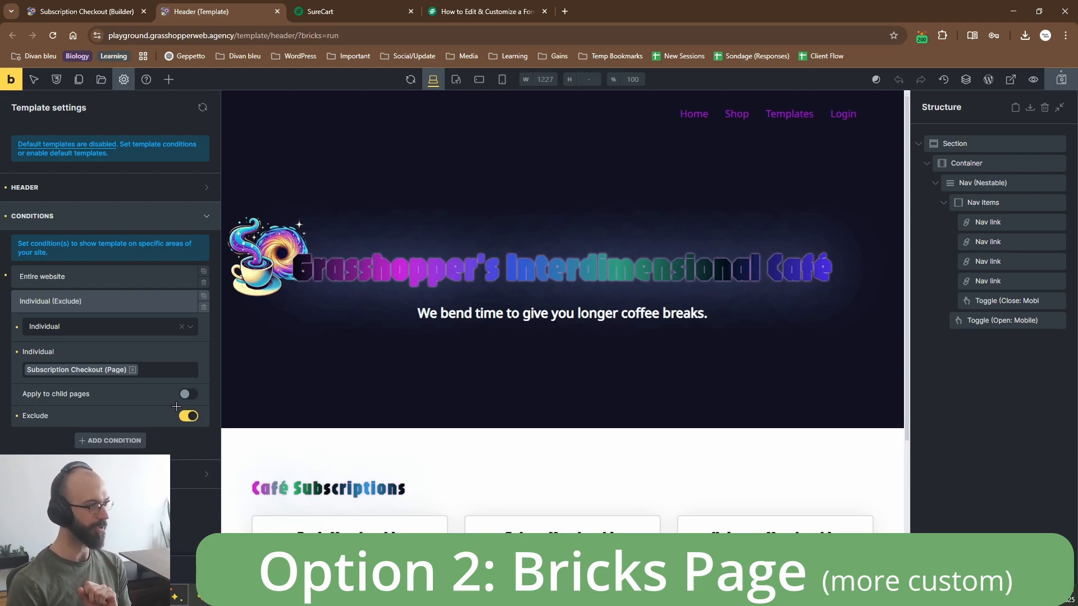
left_click(124, 303)
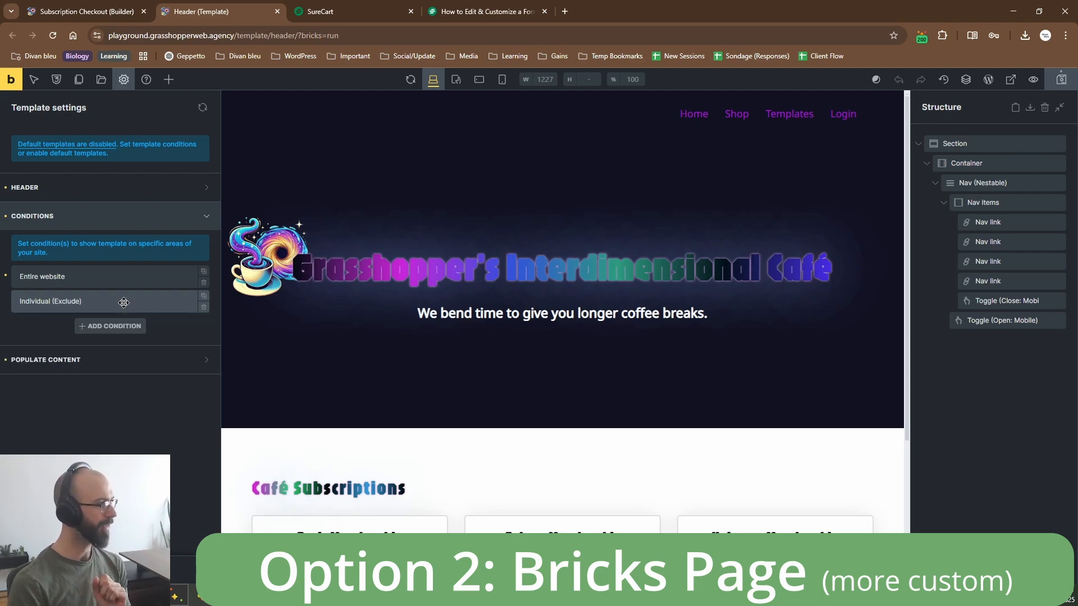
left_click(1057, 80)
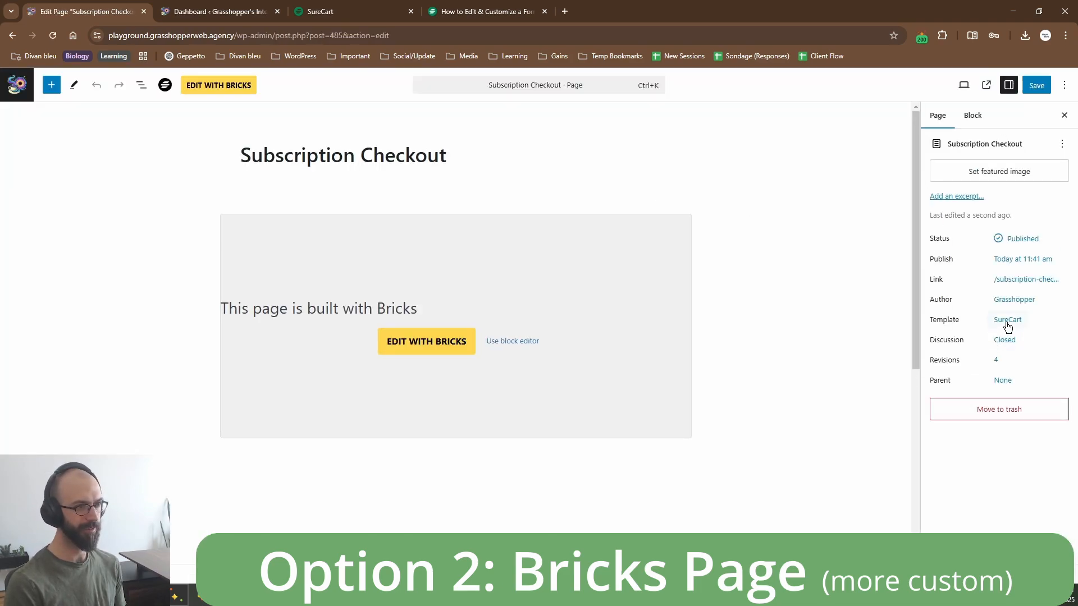
Switch the Subscription Checkout page from the SureCart template to Default template, save it and view the live page.
left_click(1007, 327)
left_click(944, 414)
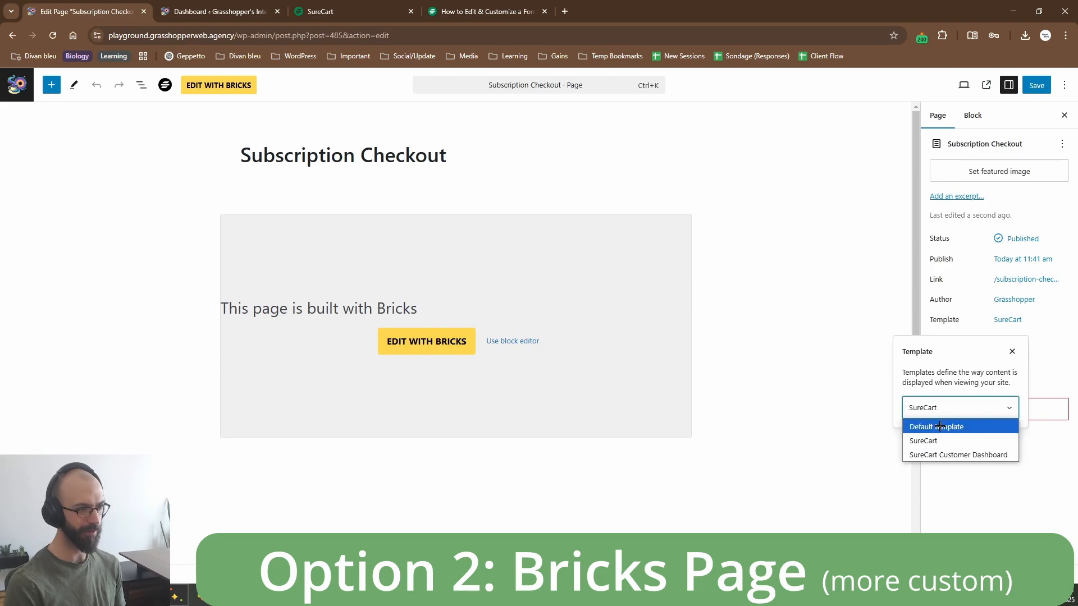
left_click(940, 427)
left_click(847, 311)
left_click(1035, 91)
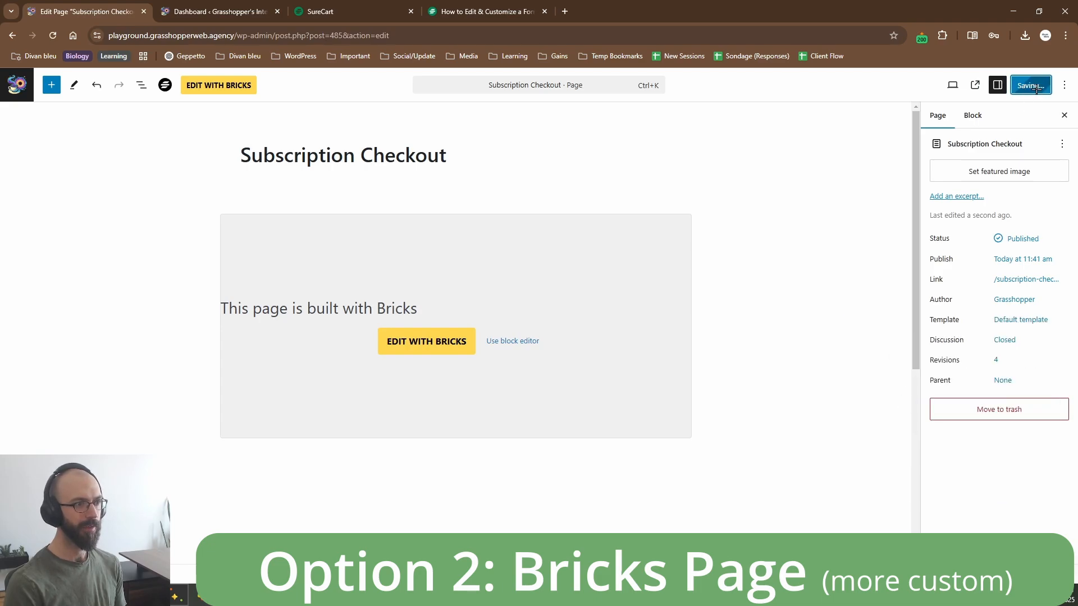
left_click(974, 89)
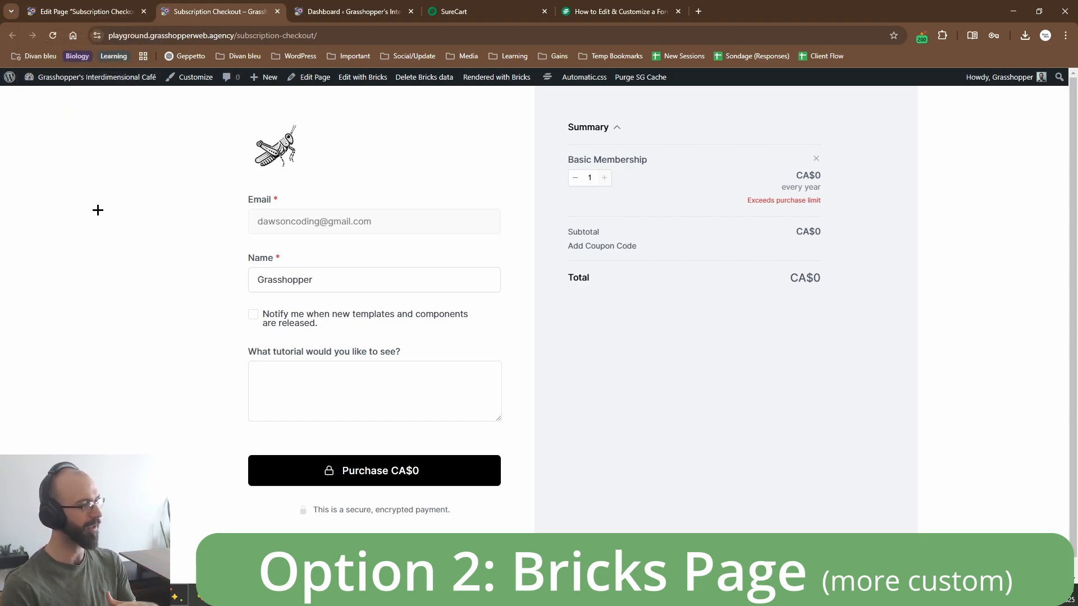
Return to the Subscription Checkout page's editor and open the page in the Bricks builder.
left_click(56, 2)
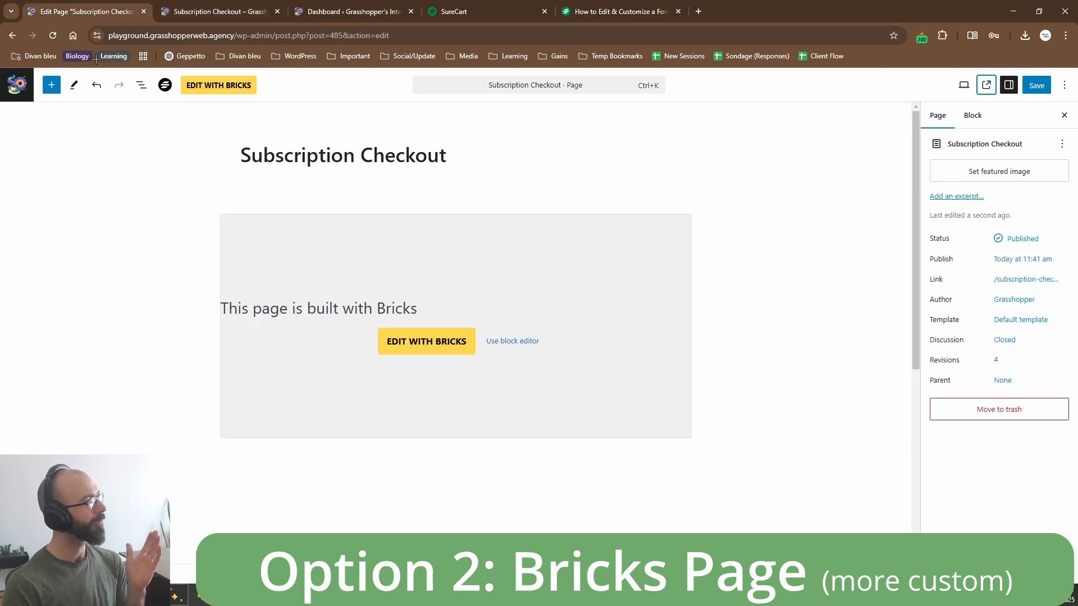
left_click(220, 85)
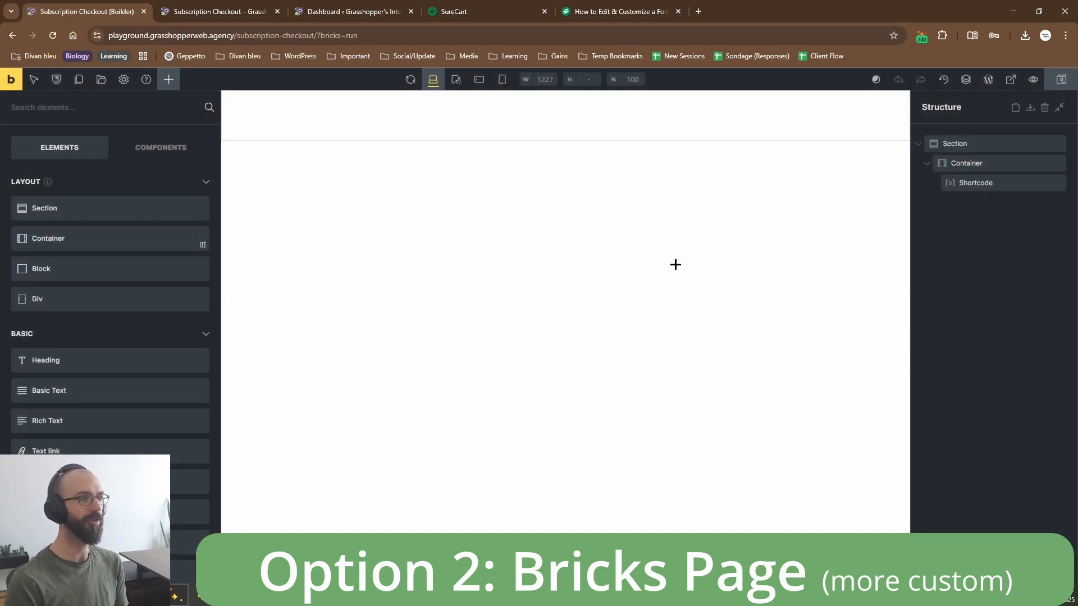
left_click(976, 163)
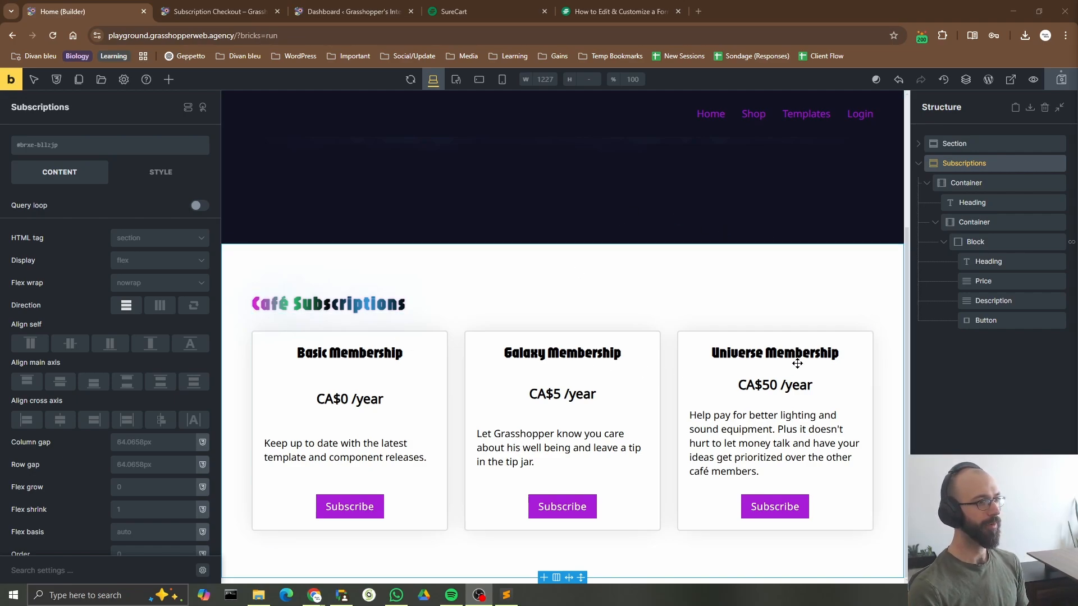
left_click(975, 240)
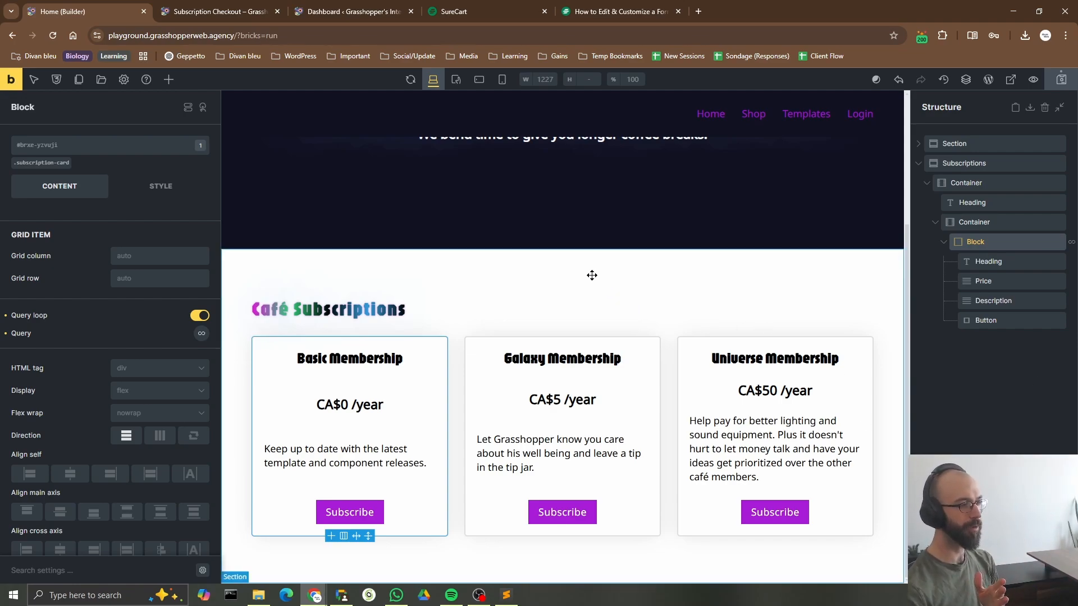
left_click(999, 318)
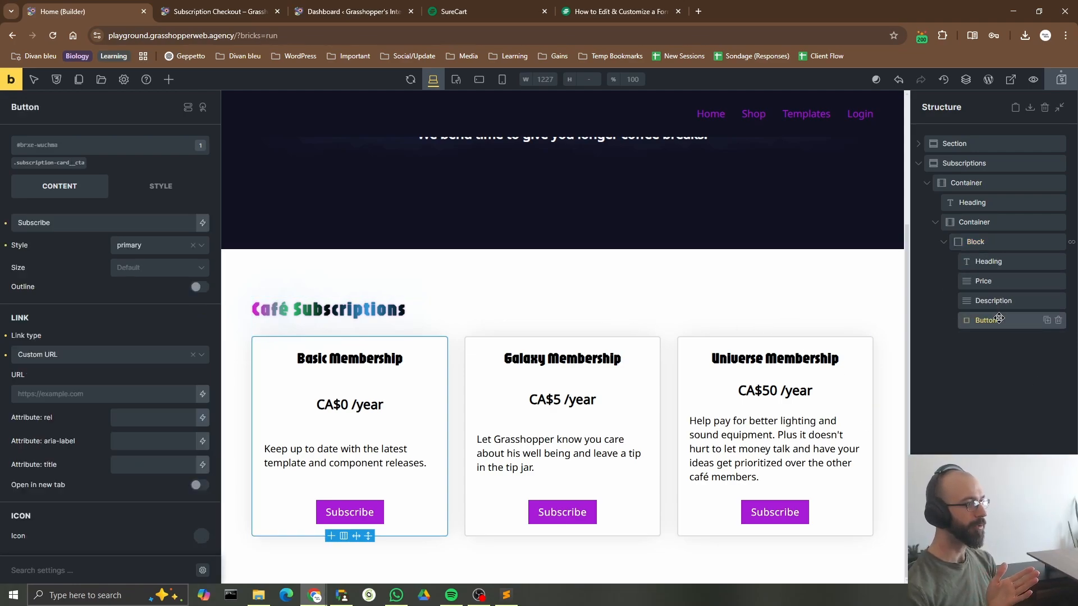
left_click(50, 393)
type("https://playground.grasshopperweb.agency/subscription-checkout/")
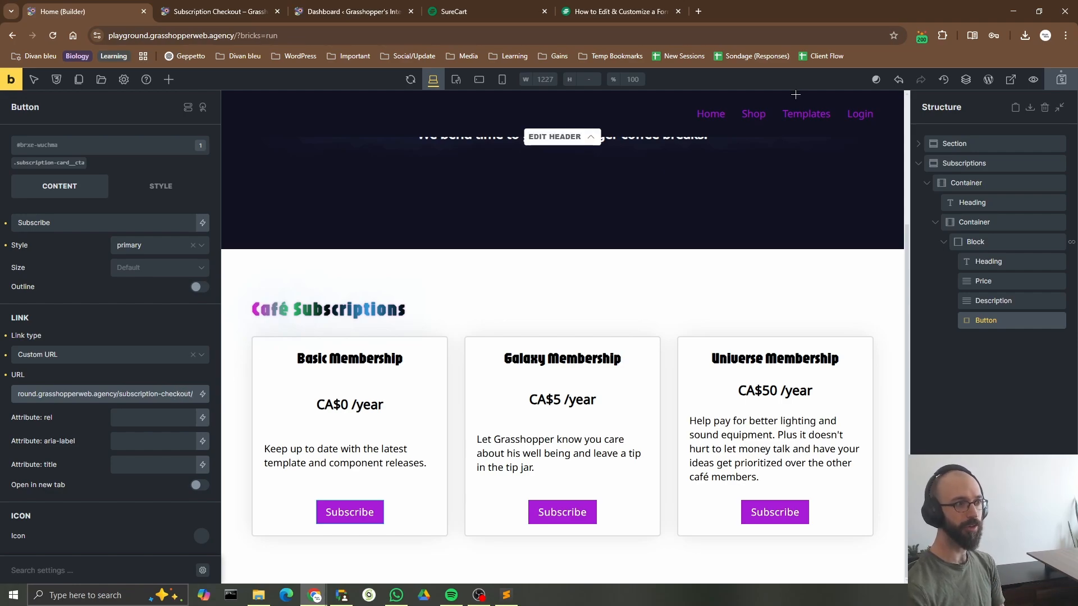
left_click(1055, 83)
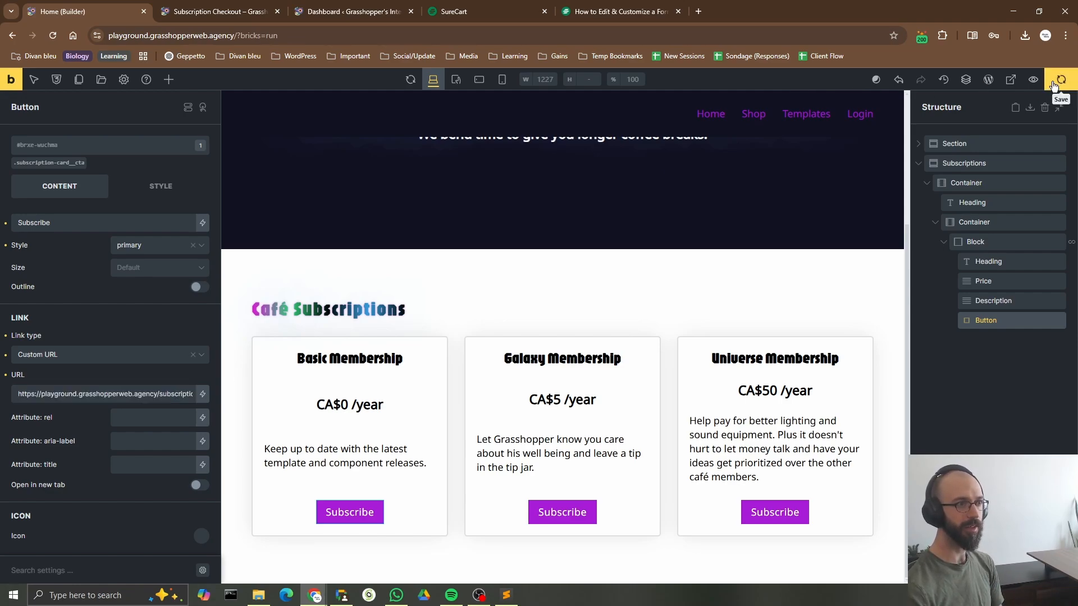
Preview the home page and test the Subscribe buttons of the Basic, Galaxy and Universe Membership cards.
right_click(1009, 81)
left_click(1010, 81)
scroll(688, 292, "down", 4)
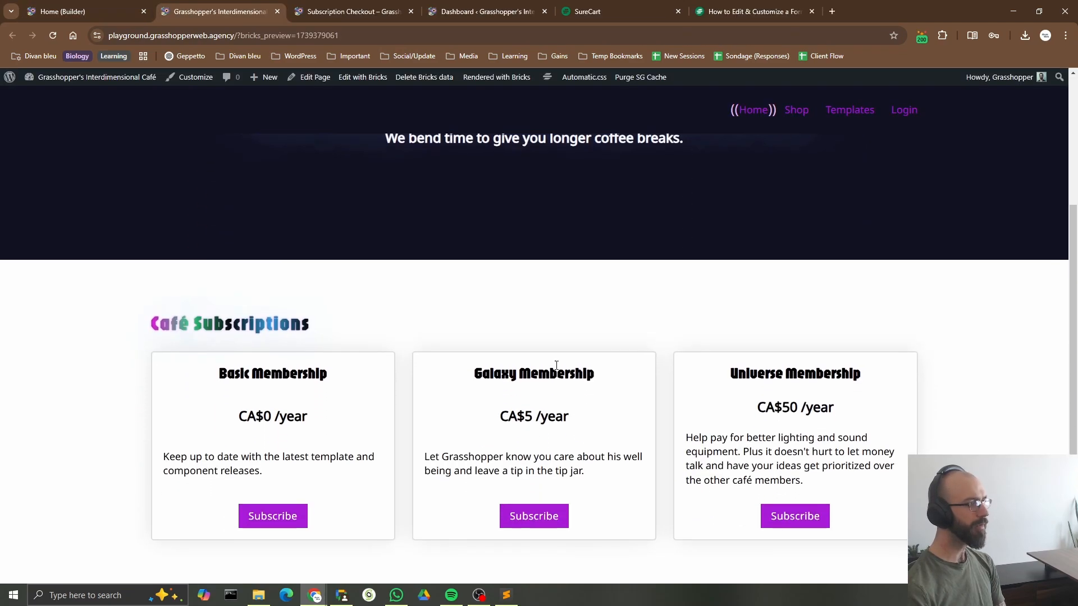
left_click(274, 510)
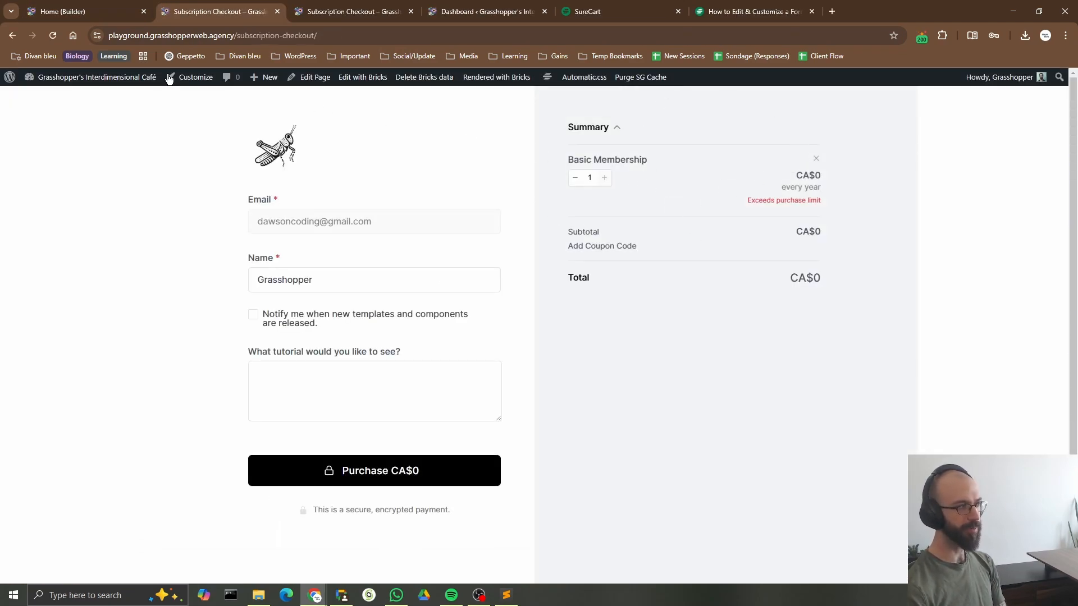
left_click(12, 36)
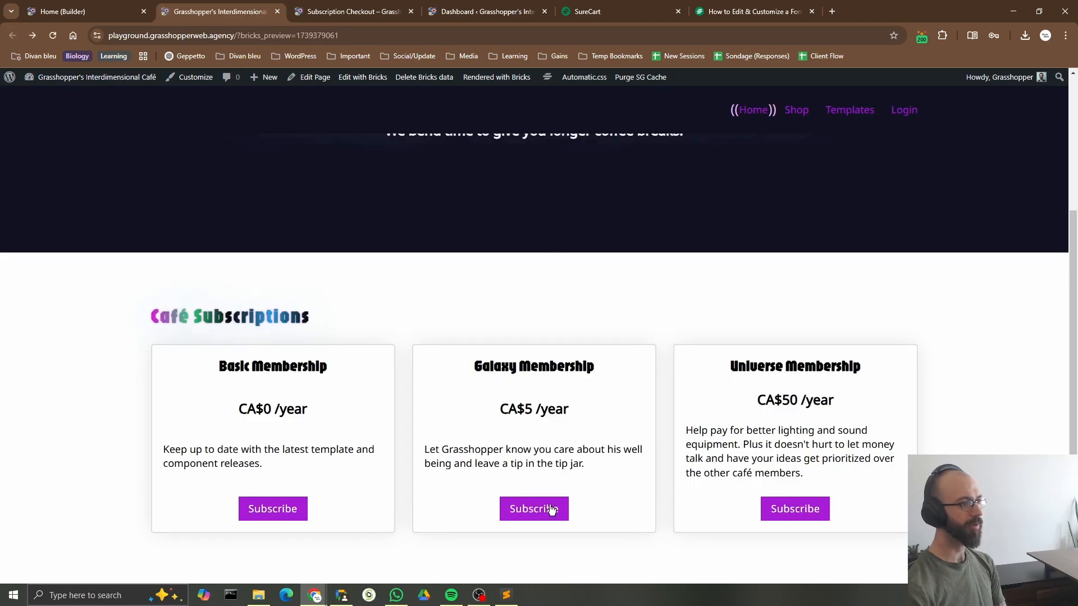
left_click(553, 512)
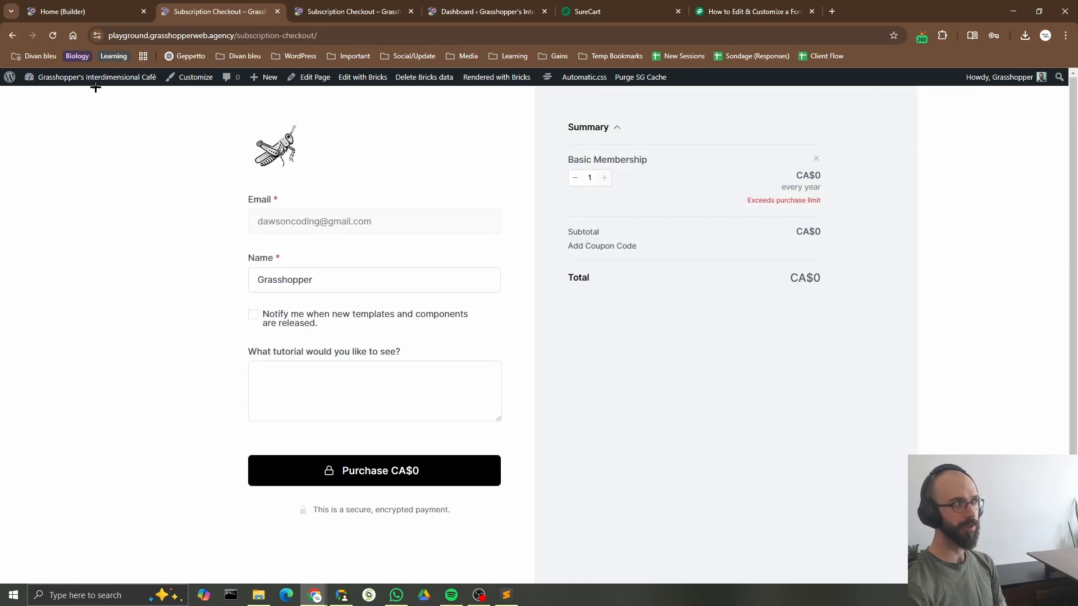
left_click(12, 35)
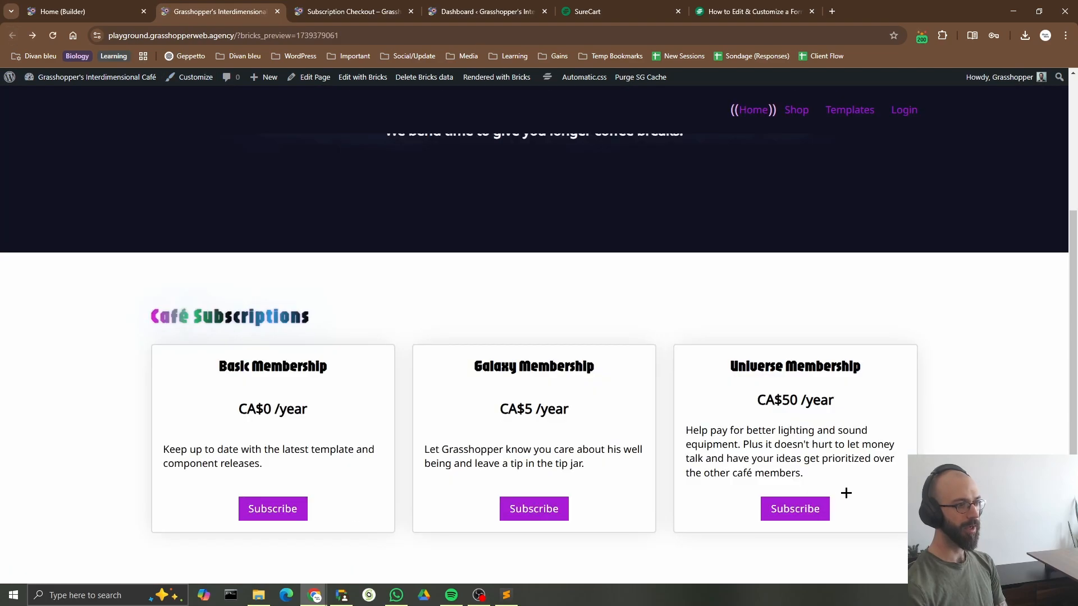
left_click(811, 510)
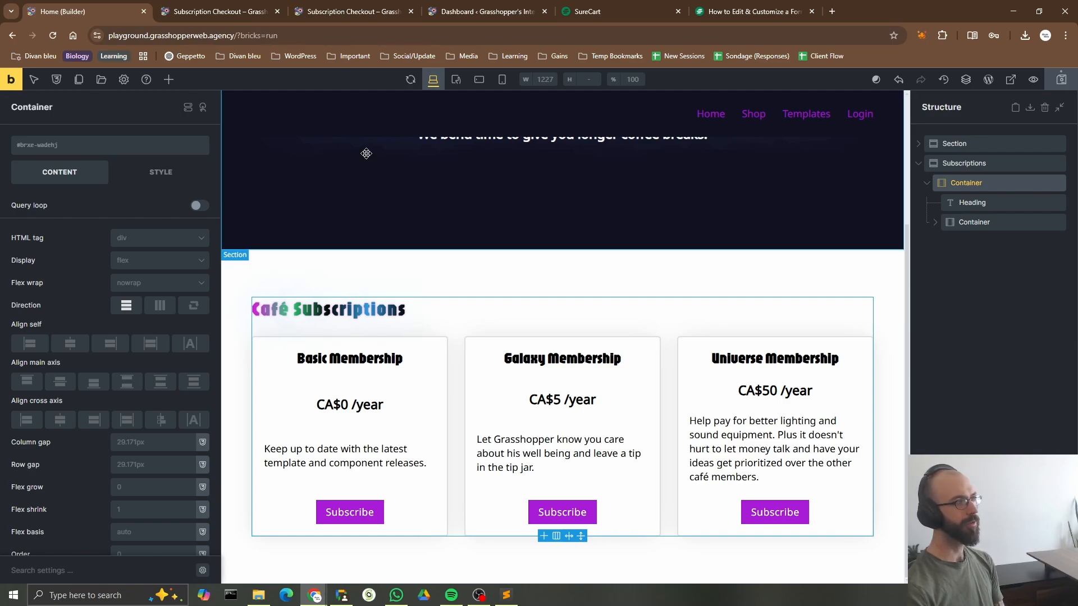
Add a Button element to the main container of the home page's Subscriptions section.
left_click(168, 79)
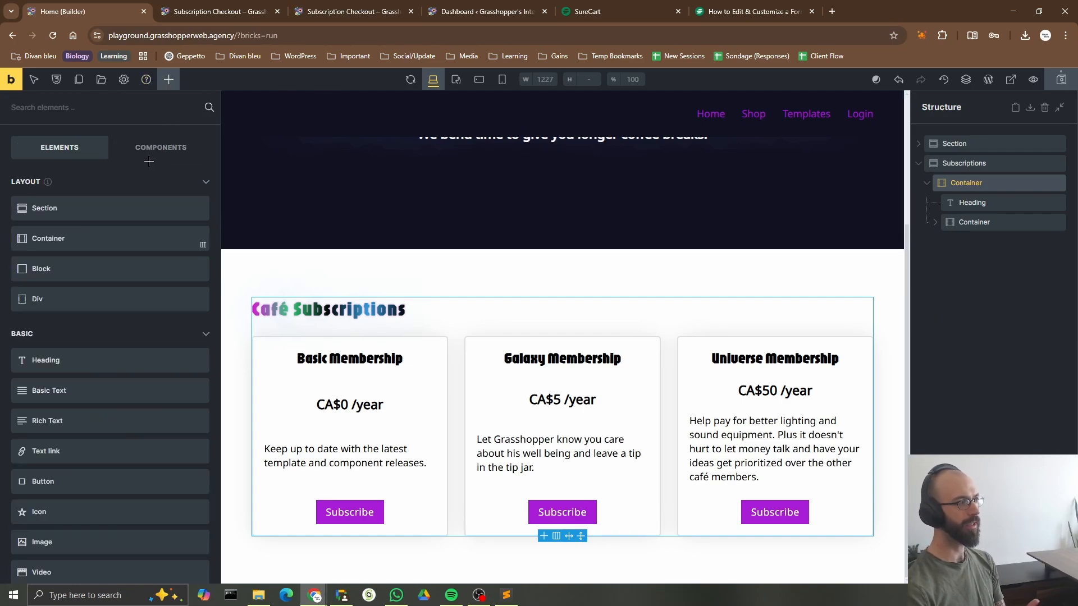
type("c")
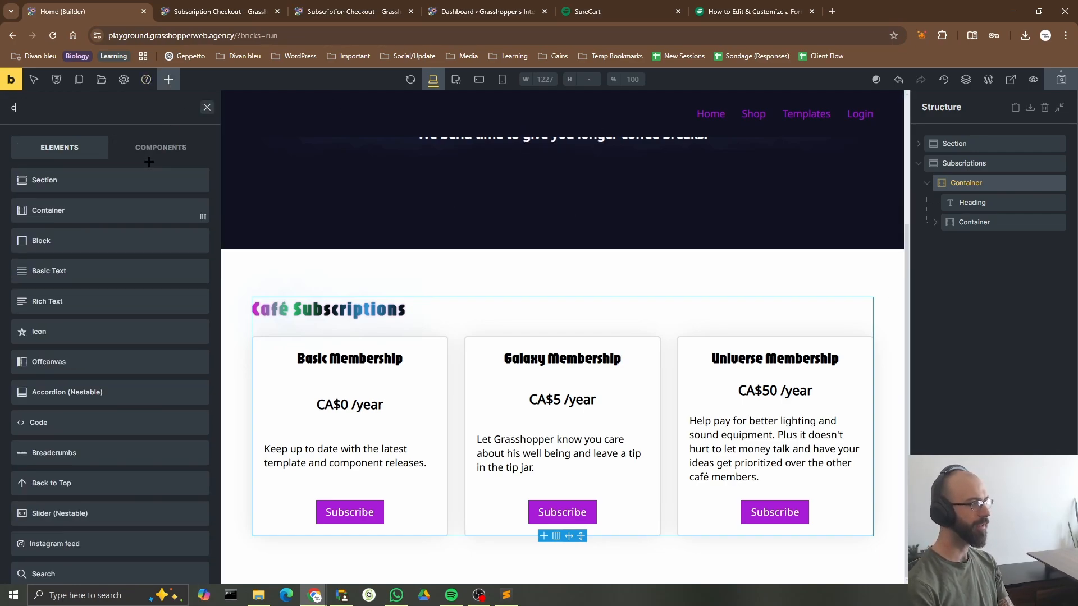
key("BackSpace")
type("b")
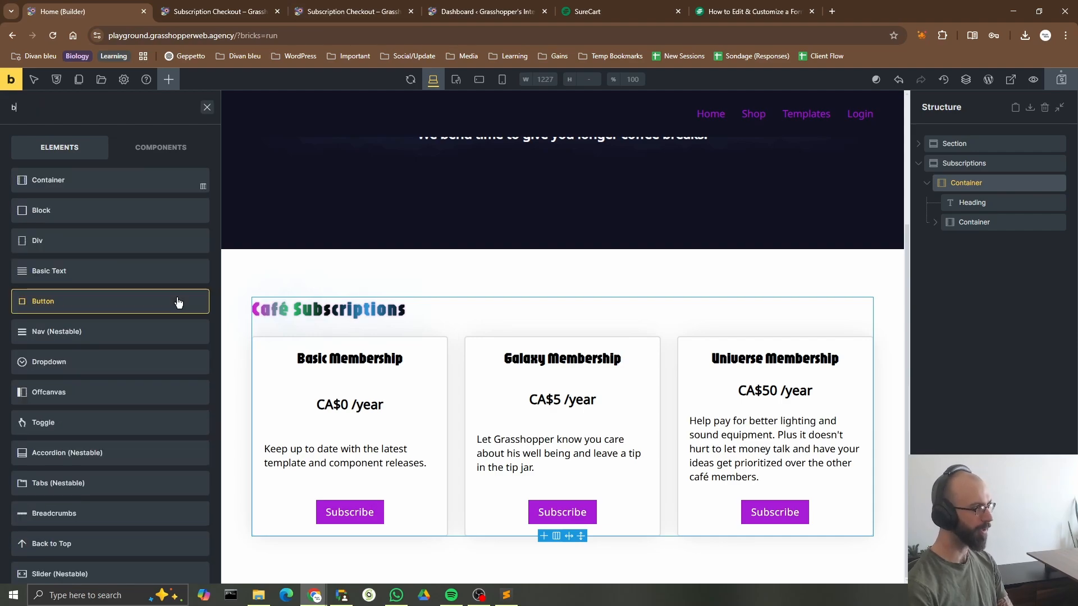
type("u")
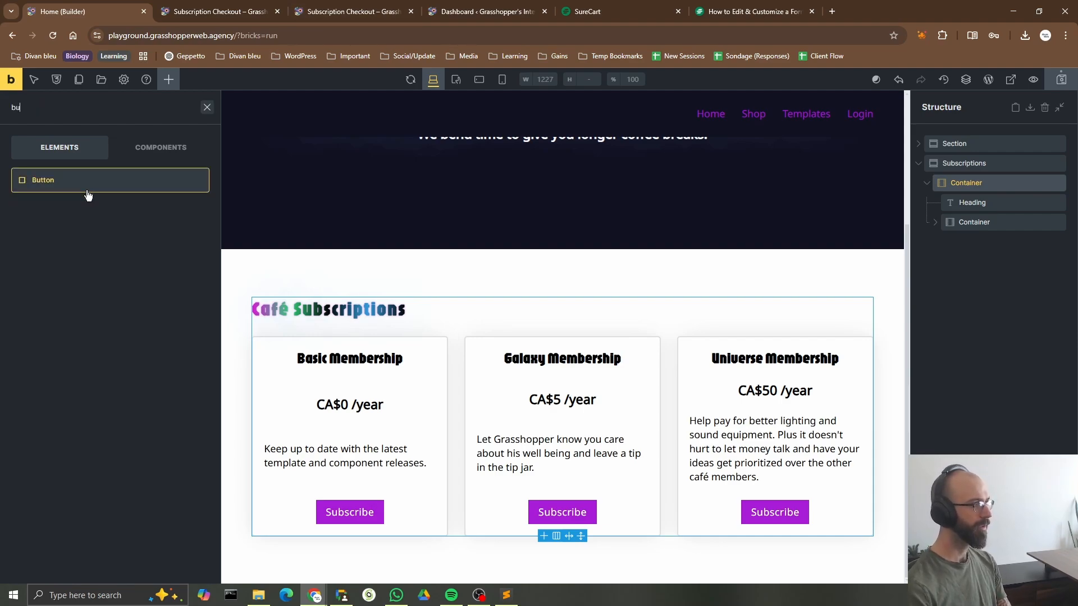
left_click(66, 179)
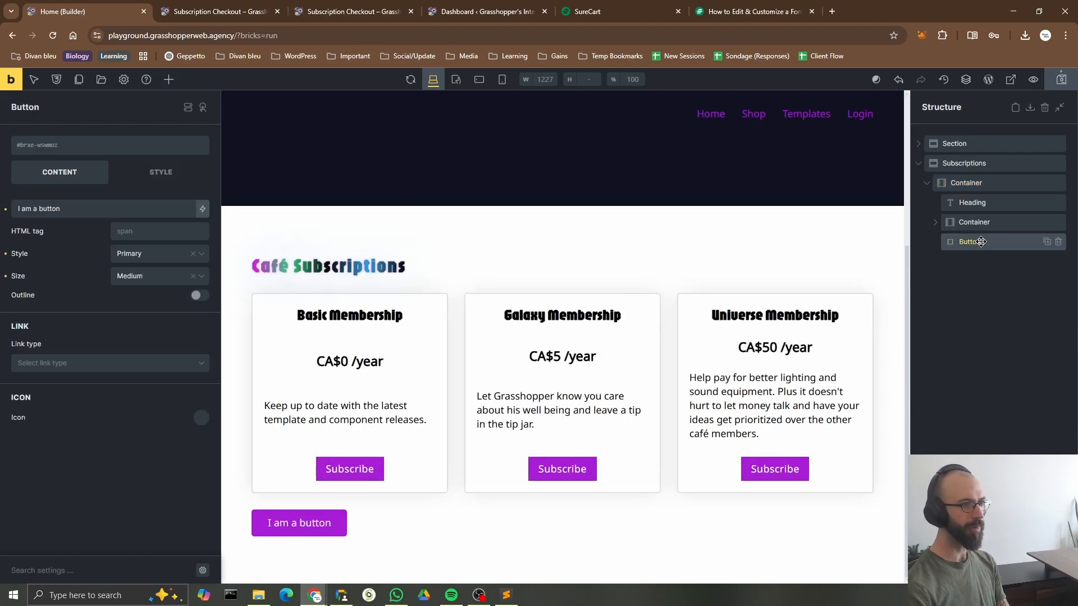
Set the new button's text to "Subscribe to Basic".
left_click_drag(82, 209, 3, 215)
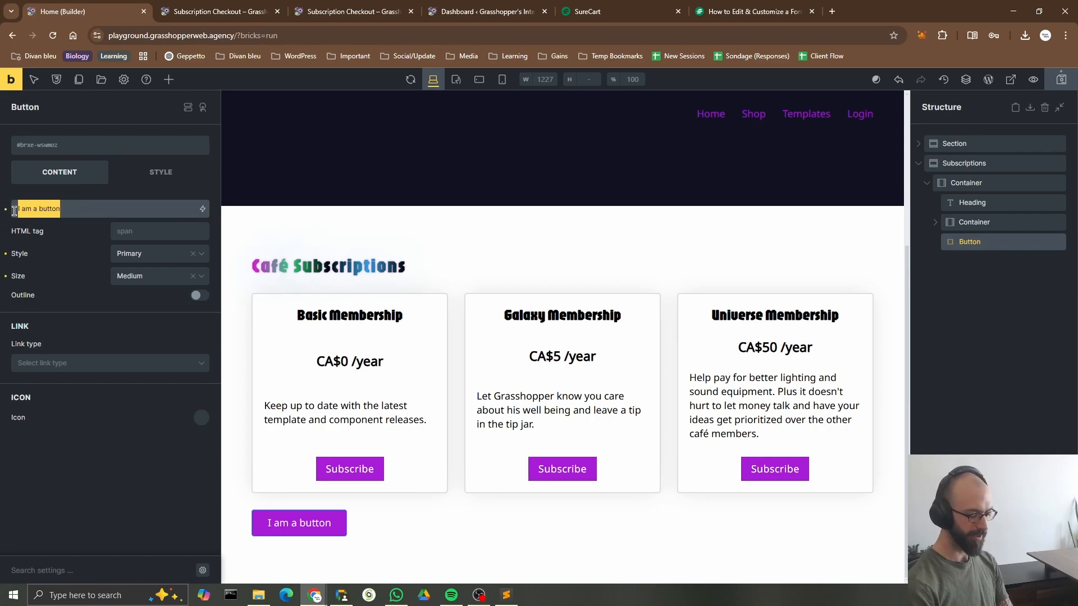
type("Subscribe ")
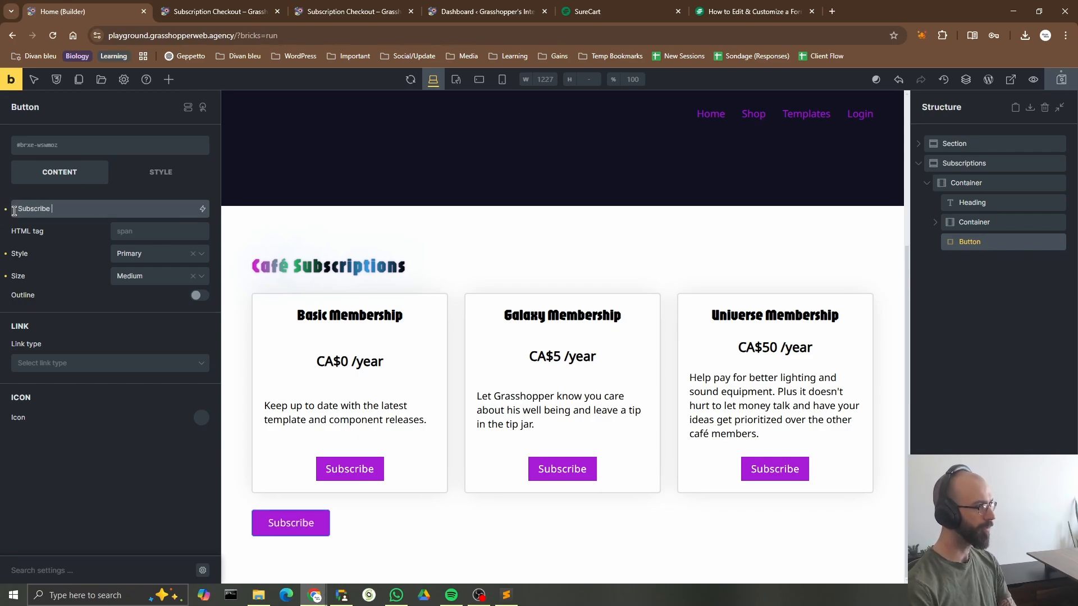
type("to Bacis")
key("BackSpace")
key("BackSpace")
key("BackSpace")
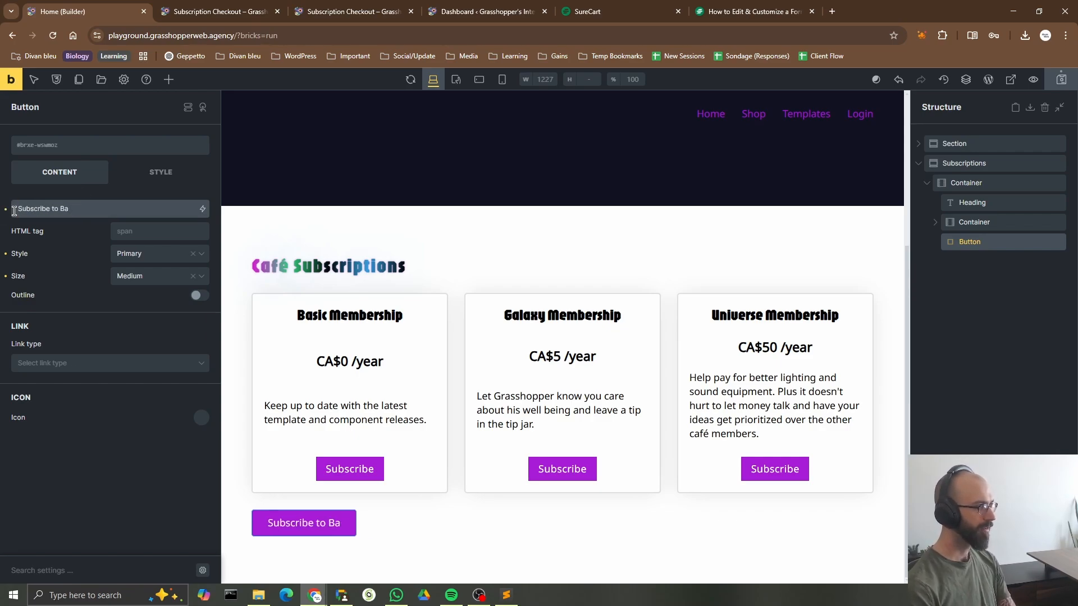
type("sic")
left_click(55, 364)
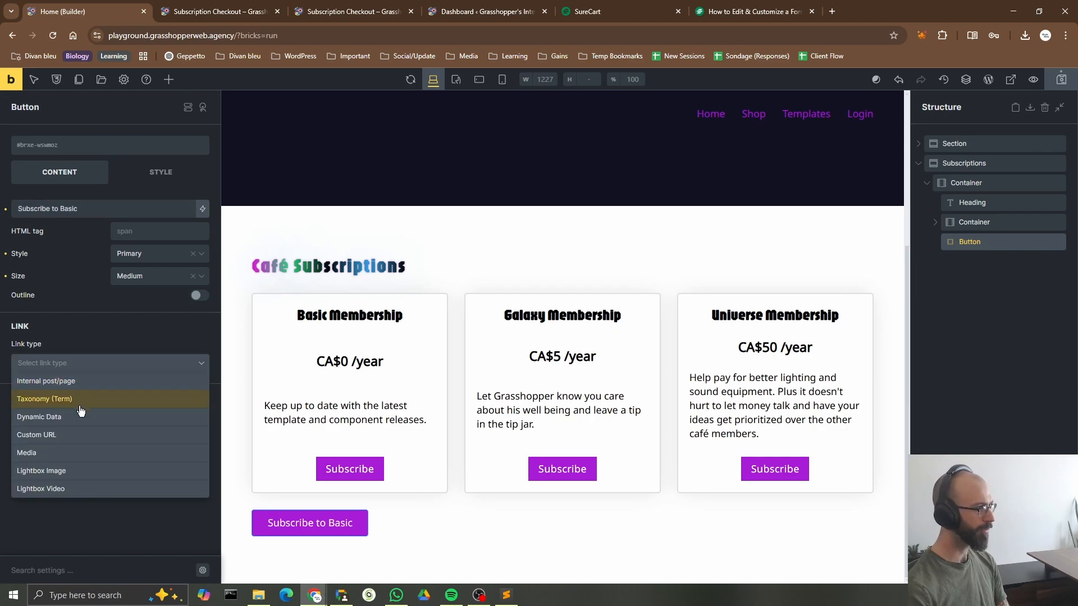
left_click(75, 435)
left_click(83, 380)
type("https://playground.grasshopperweb.agency/subscription-checkout/")
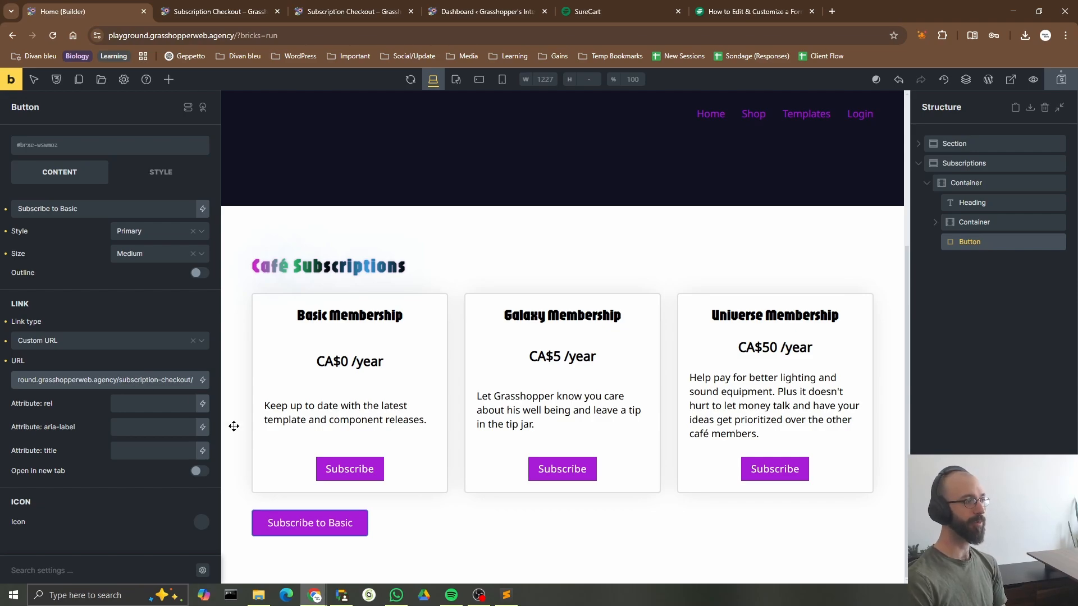
Preview the home page and test the Subscribe to Basic button's link to the subscription checkout, returning to the home page.
left_click(1011, 80)
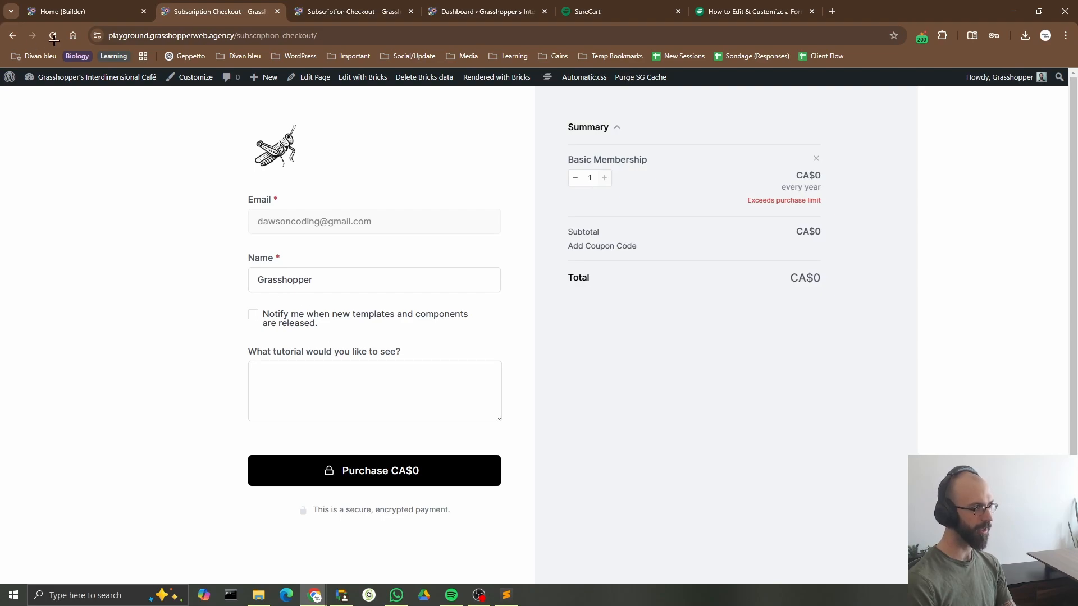
left_click(9, 36)
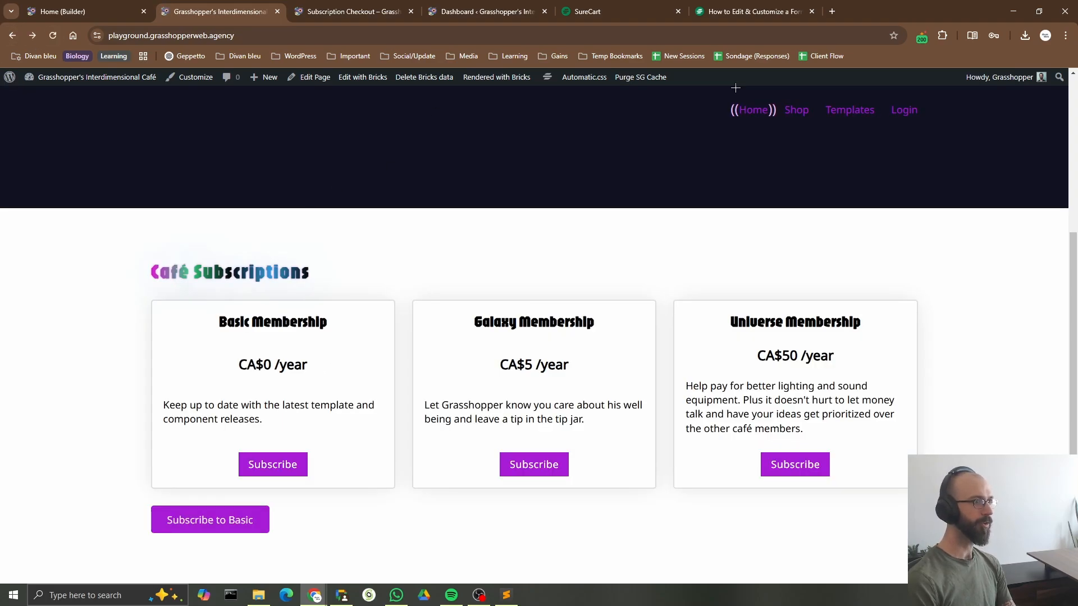
Start buying the Ultra Dense Brownie from the Shop and examine the regular checkout form's address and payment fields.
left_click(795, 111)
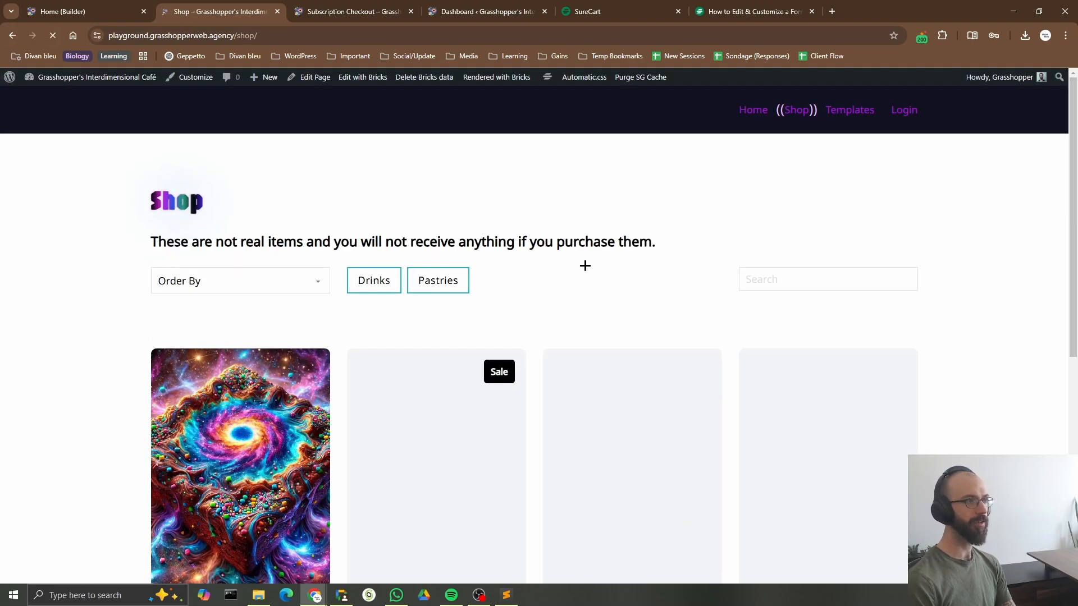
scroll(398, 285, "down", 4)
scroll(276, 275, "up", 2)
left_click(308, 368)
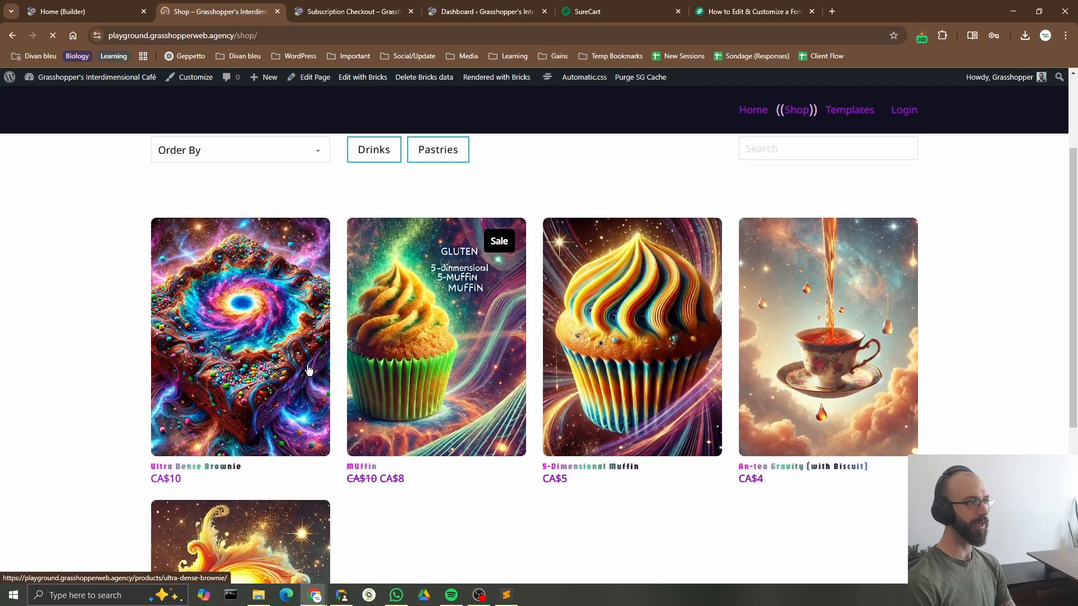
left_click(686, 440)
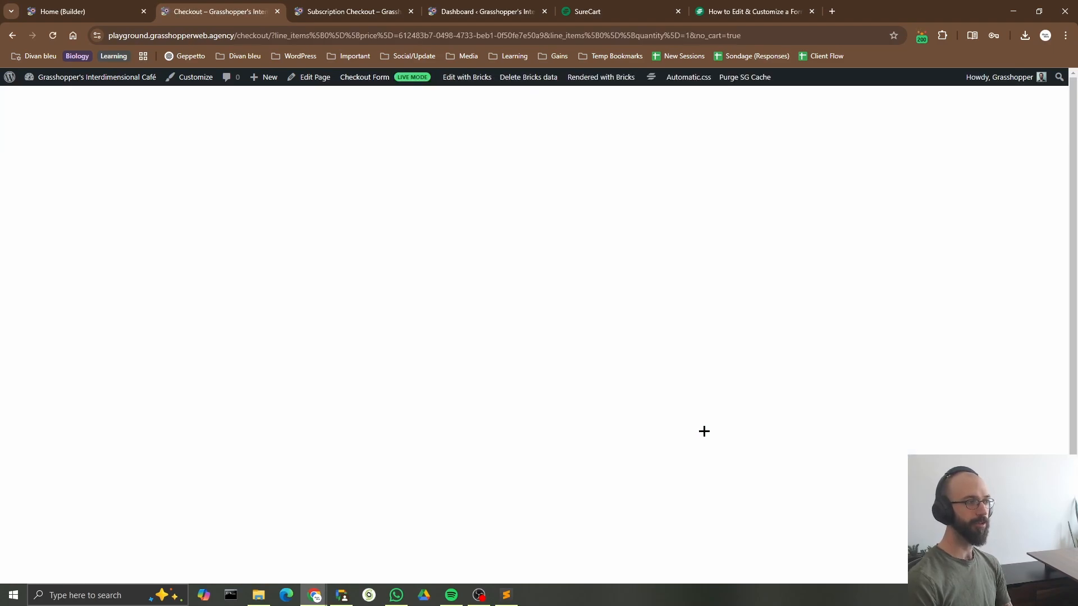
scroll(355, 333, "down", 3)
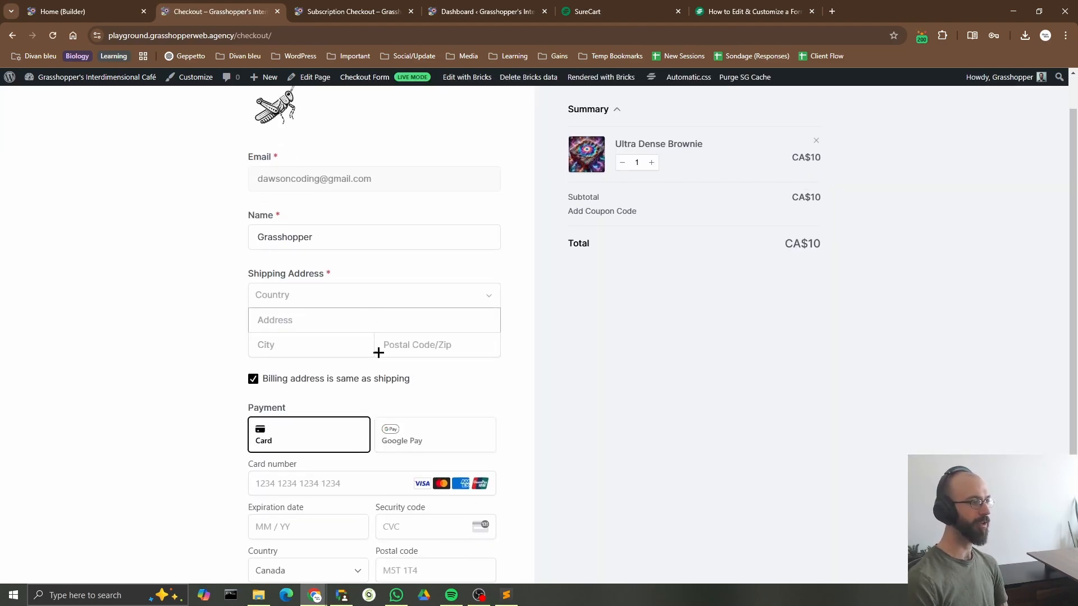
scroll(472, 462, "up", 3)
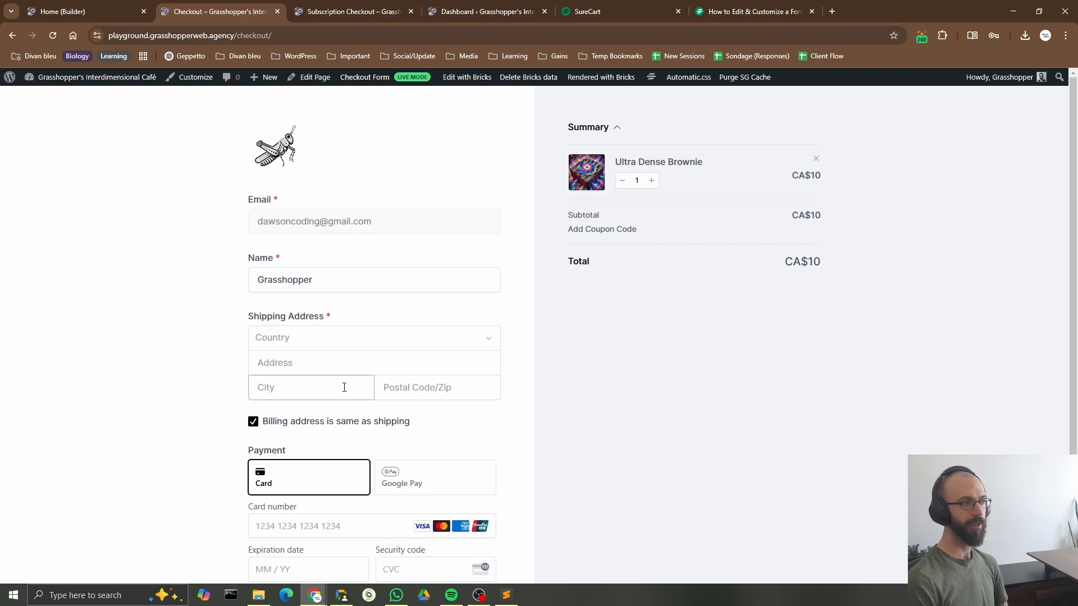